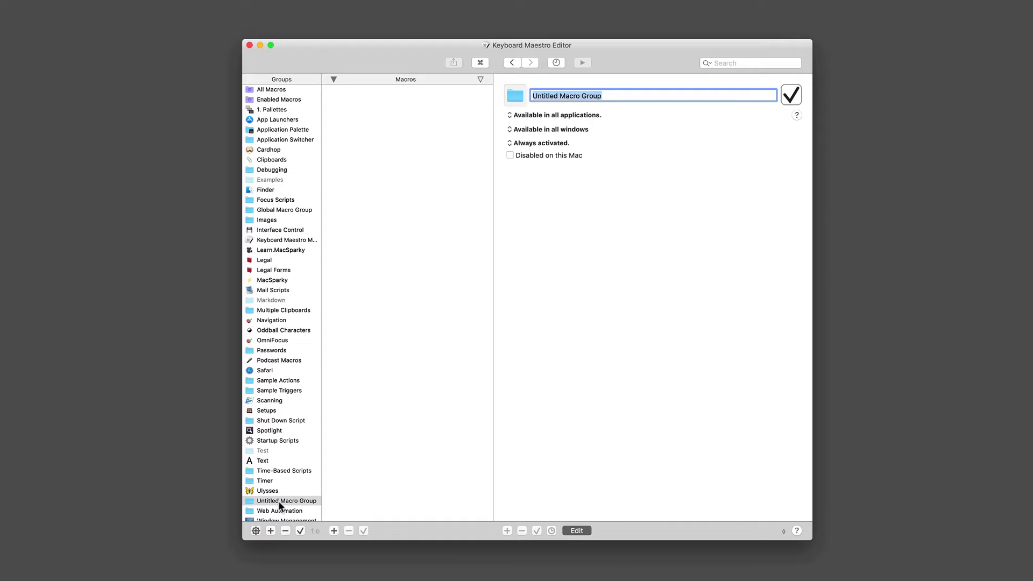
Step: Rename the untitled macro group as Sample Group
left_click(279, 502)
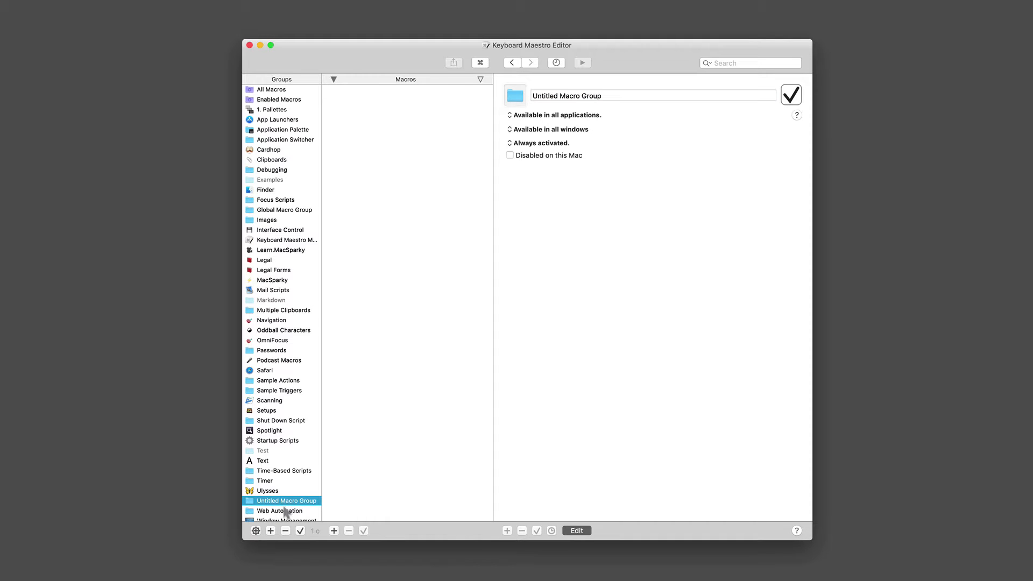
left_click(285, 511)
left_click(285, 501)
key("Tab")
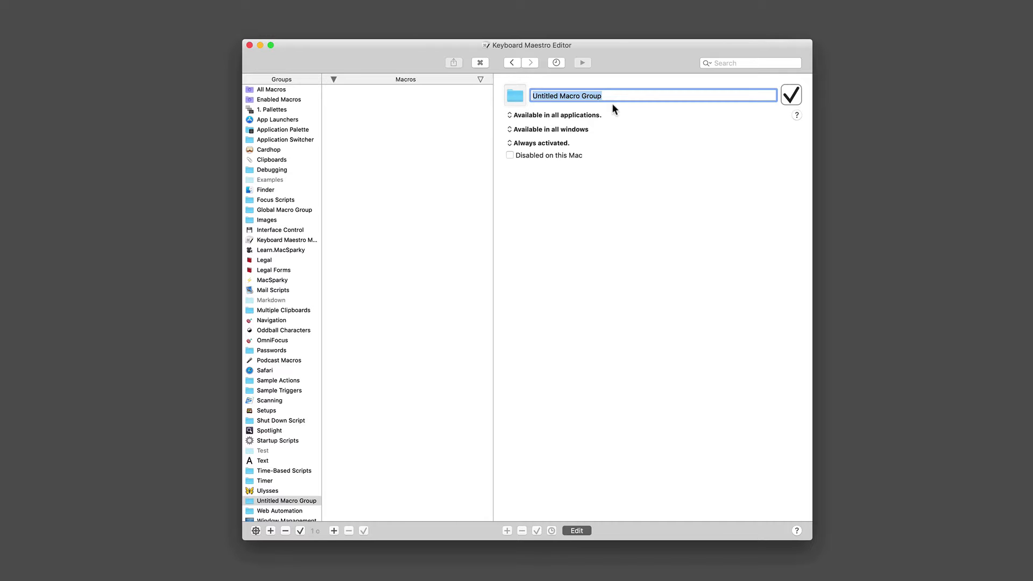
type("Sampl")
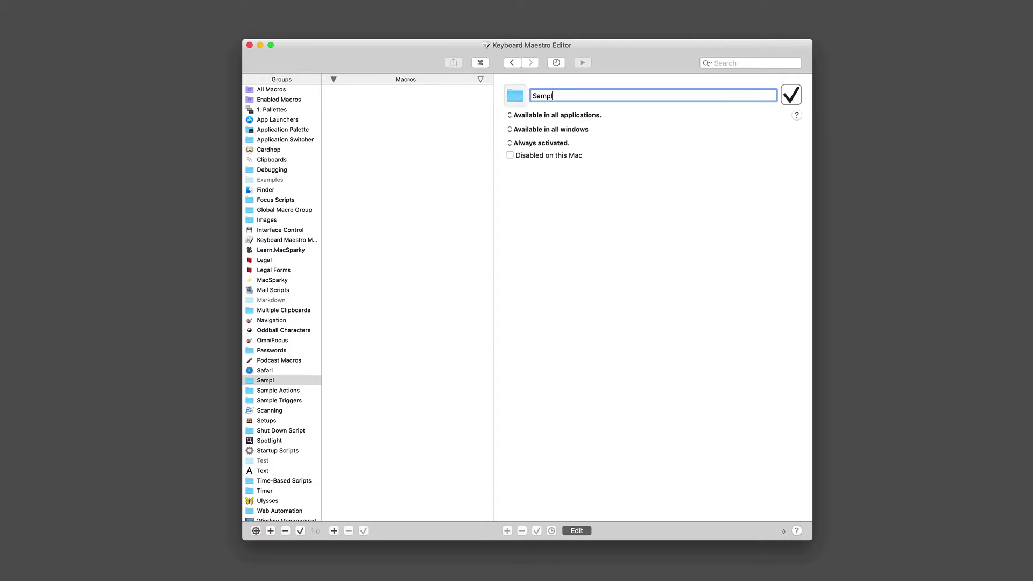
type("e Group")
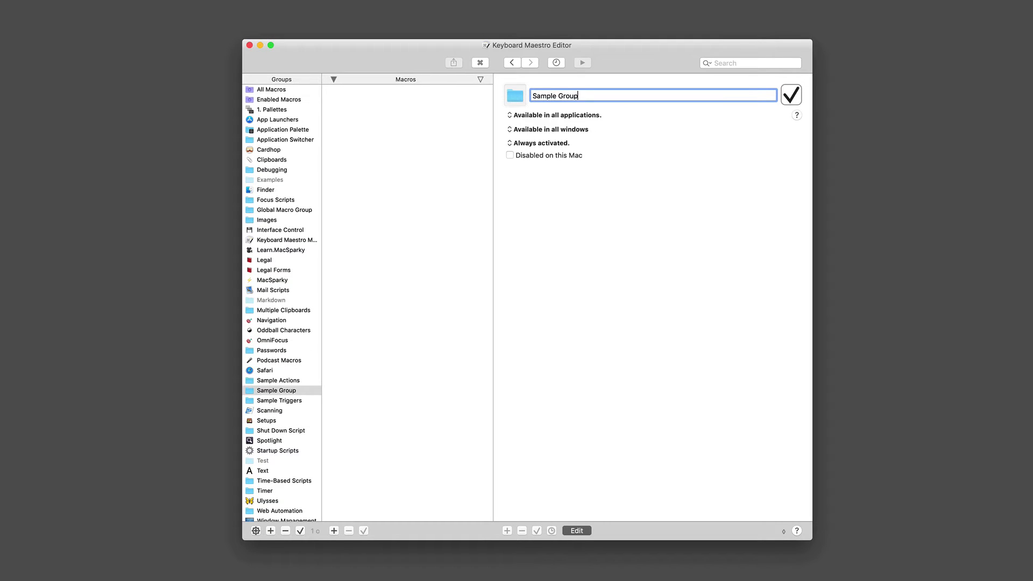
key("Return")
Step: Create a macro named Hide All in the Sample Group
left_click(333, 530)
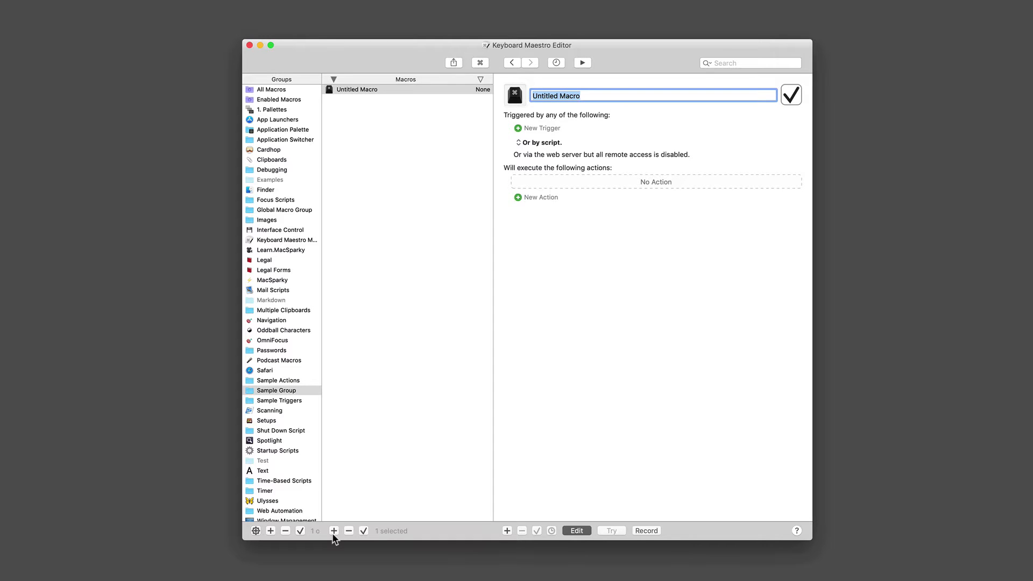
left_click(617, 96)
triple_click(617, 96)
type("Hide ")
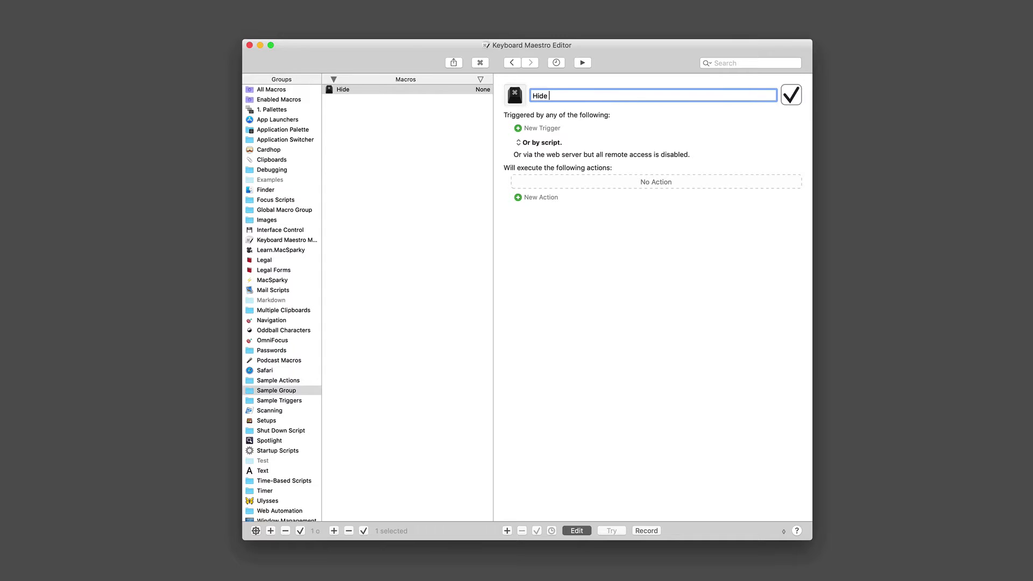
type("All")
Step: Give the Hide All macro a hot key trigger of Control+Option+Command+H
left_click(518, 129)
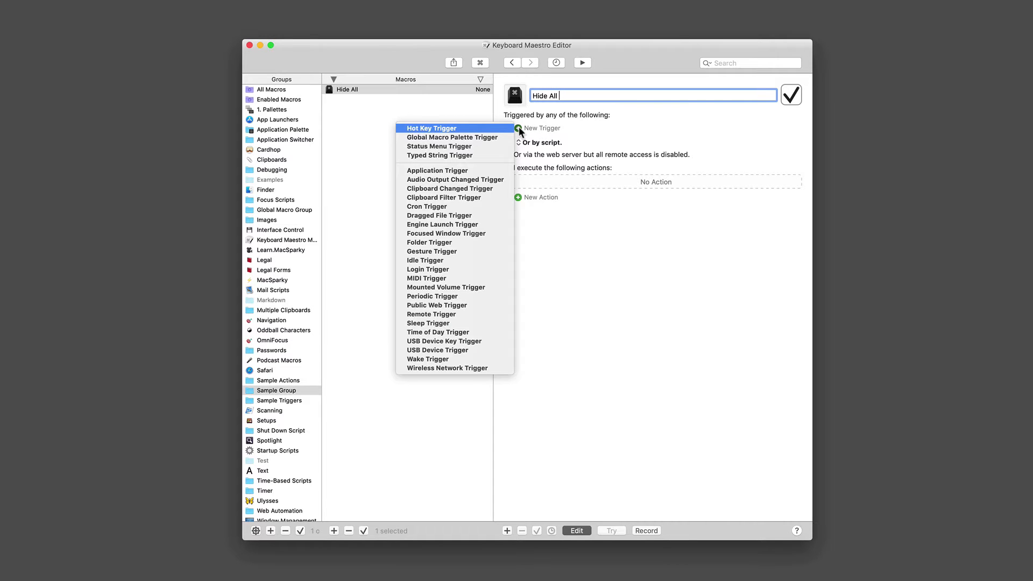
left_click(459, 129)
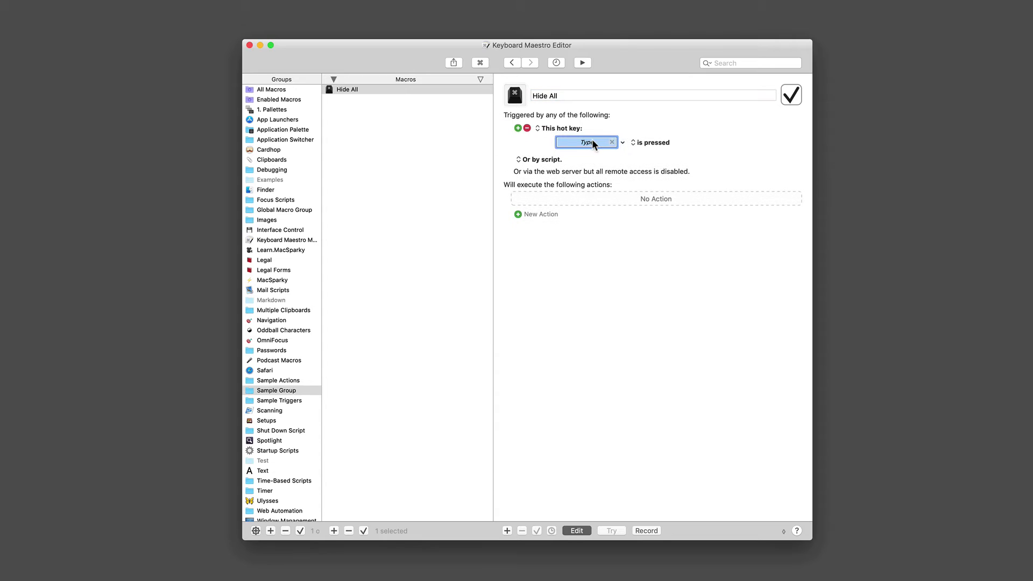
key("ctrl+alt+super")
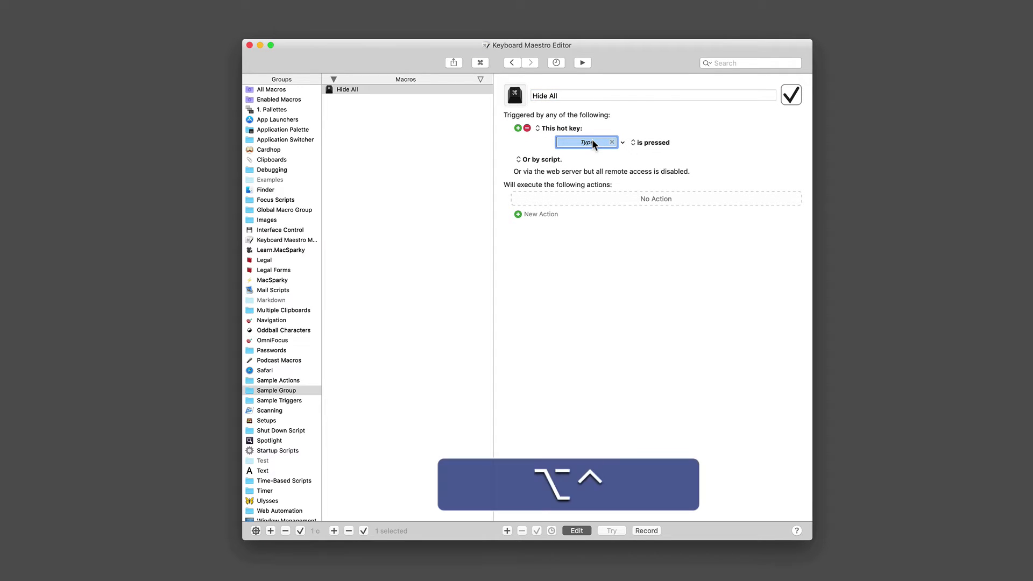
key("ctrl+alt+super+h")
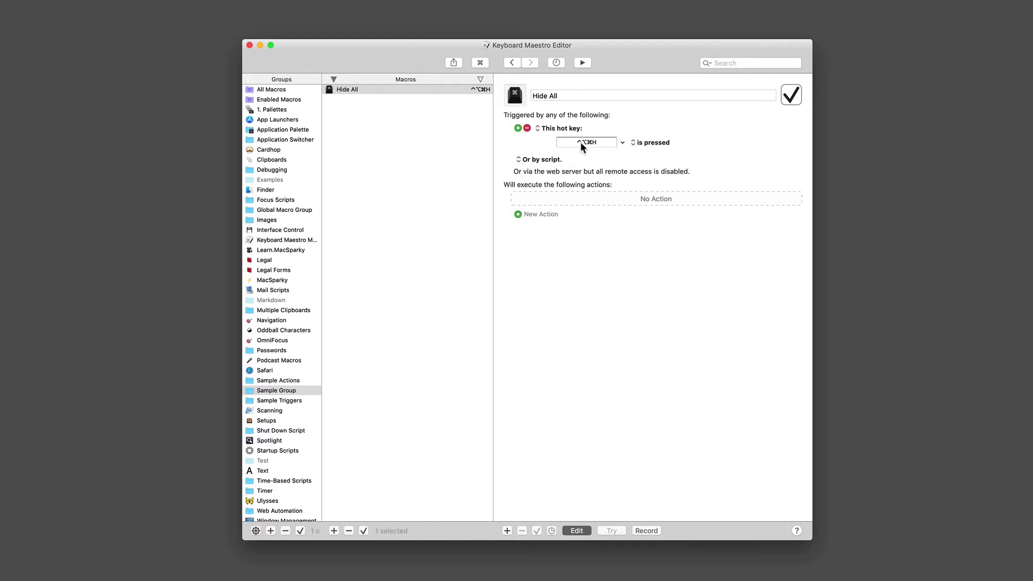
Step: Add the Hide All Applications action to the Hide All macro and test the macro with its hot key
left_click(518, 214)
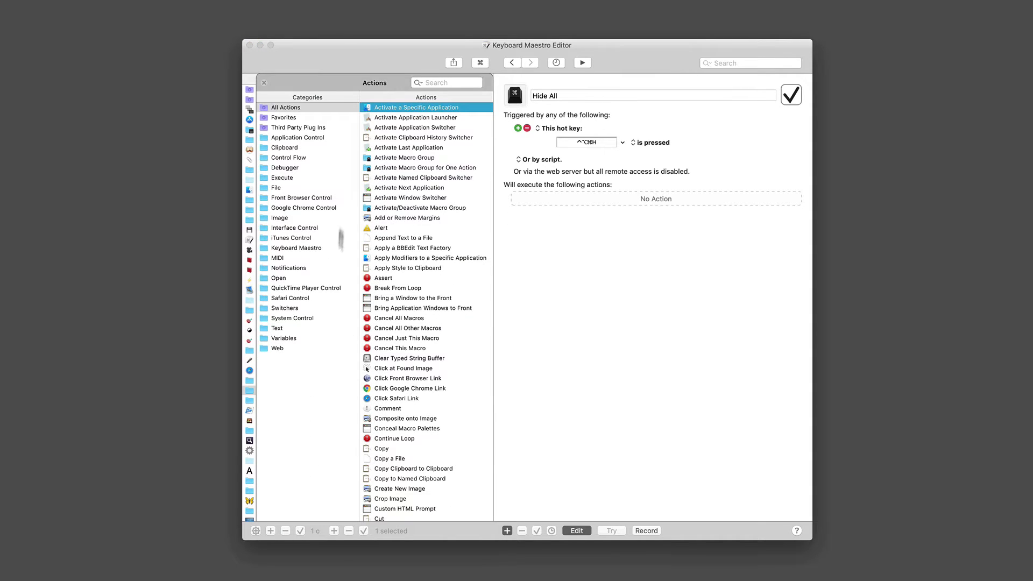
left_click(441, 83)
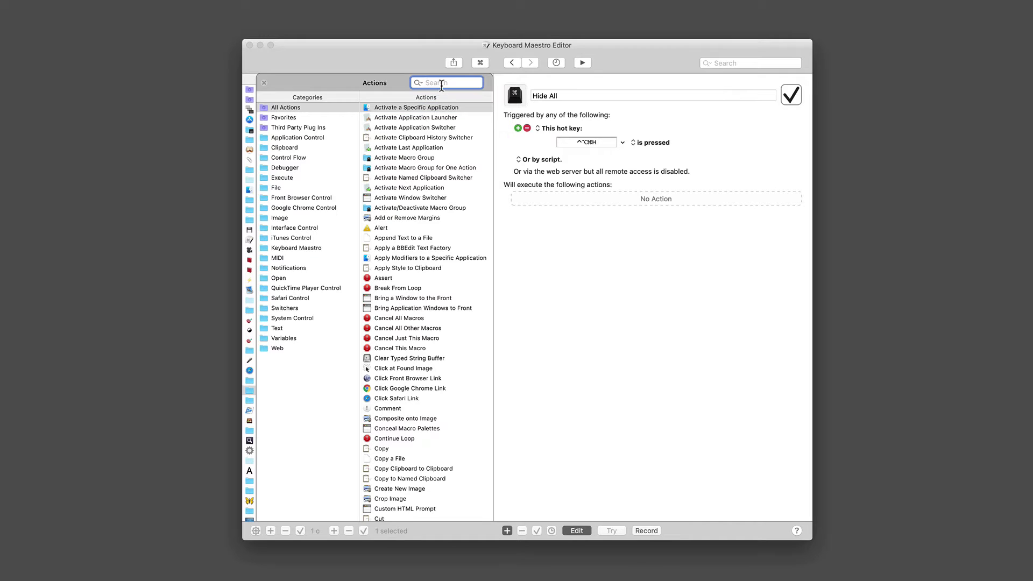
type("hide")
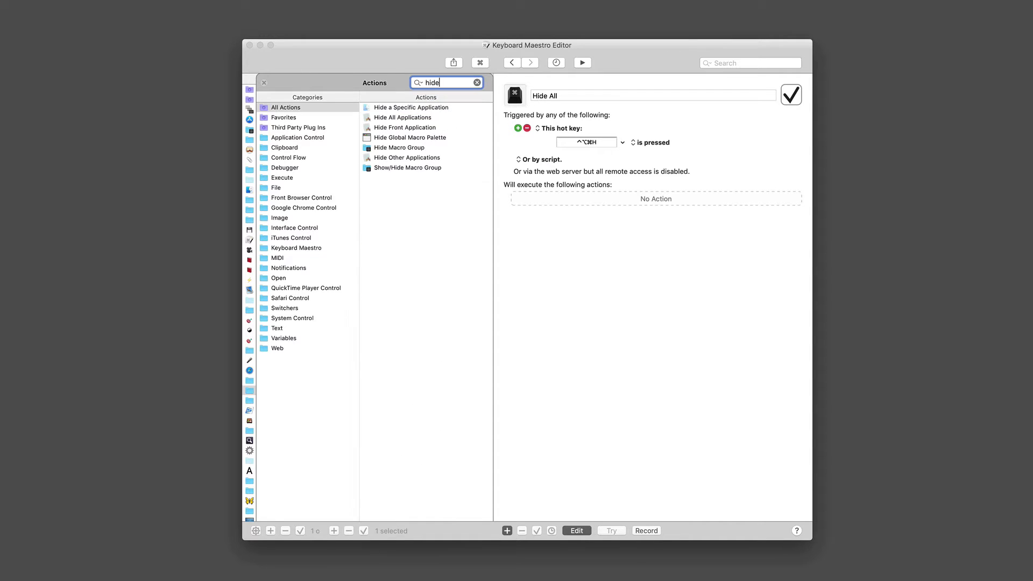
left_click(391, 119)
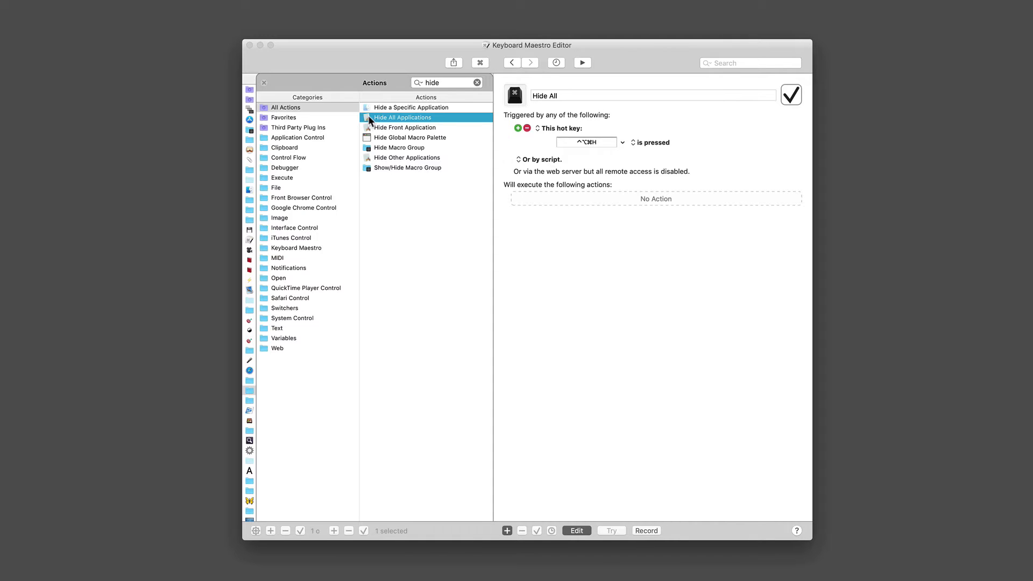
double_click(370, 117)
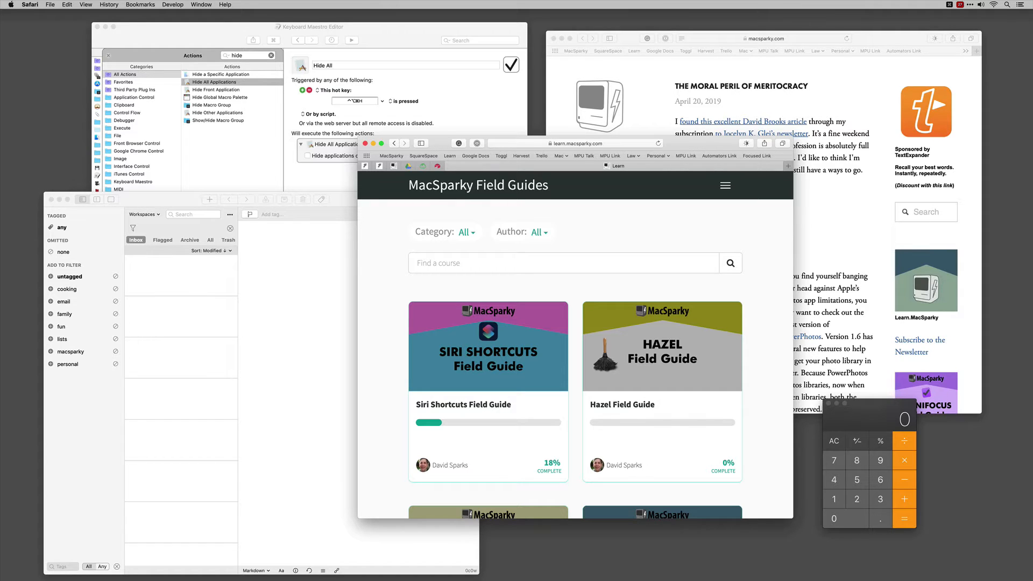
key("ctrl+alt+super")
key("ctrl+alt+super+h")
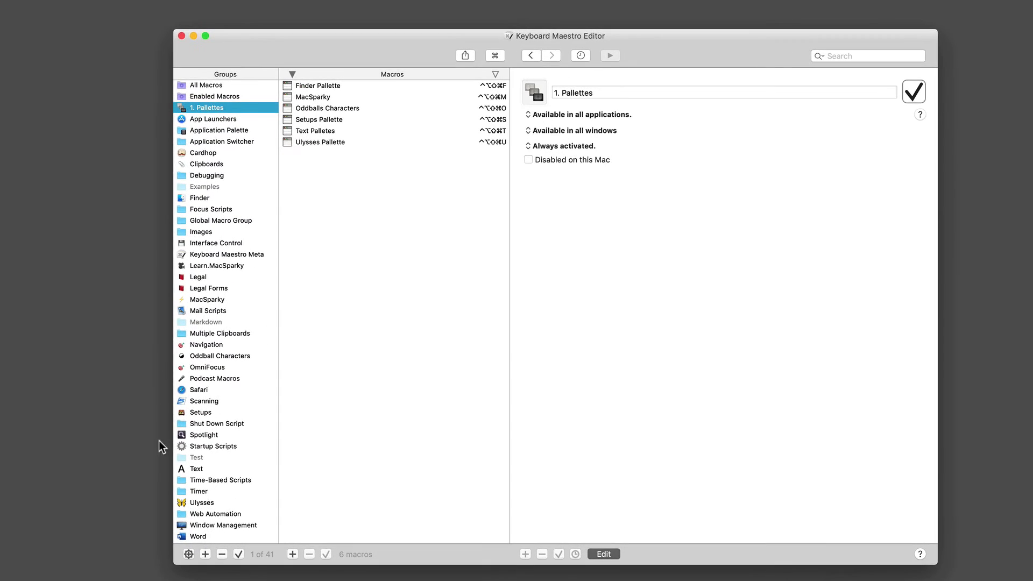
Step: Create a new macro group named Sample Triggers
left_click(205, 554)
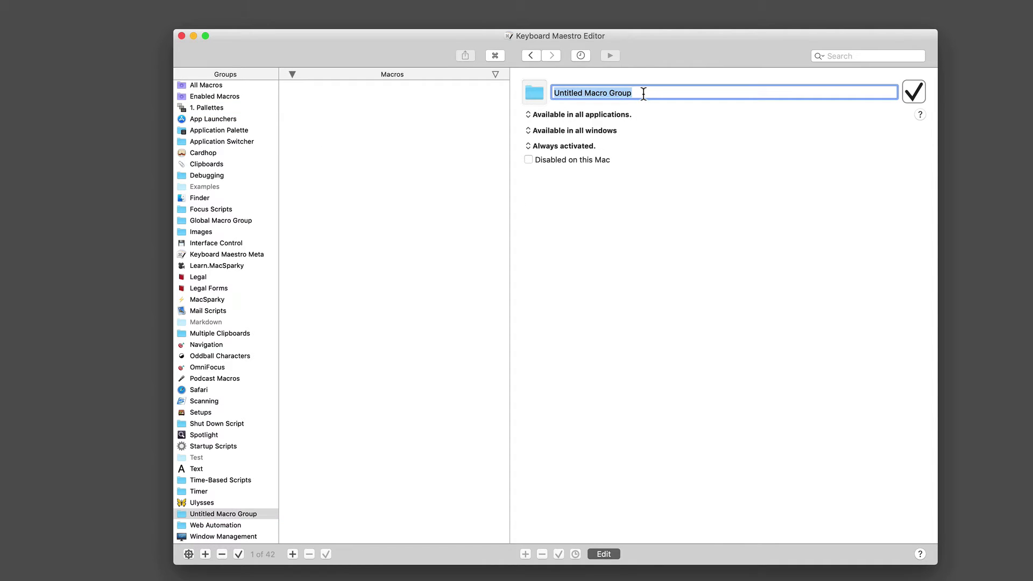
type("S")
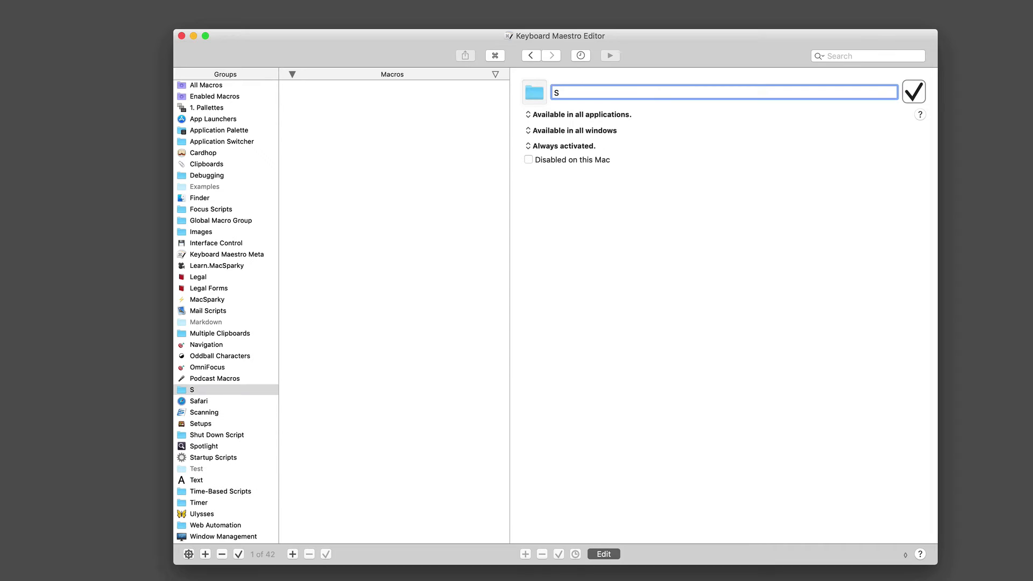
type("ample Tri")
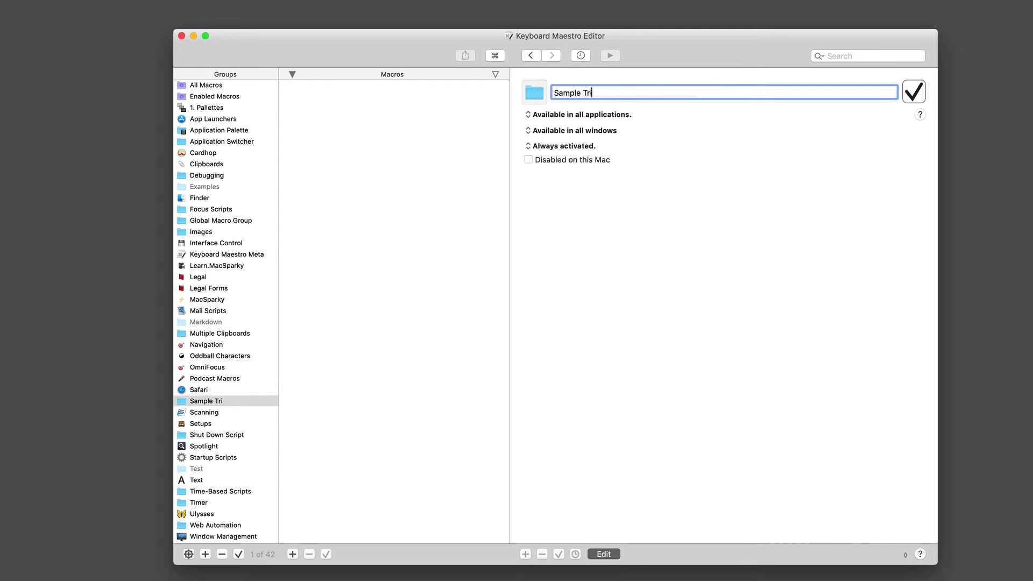
type("ggers")
key("Return")
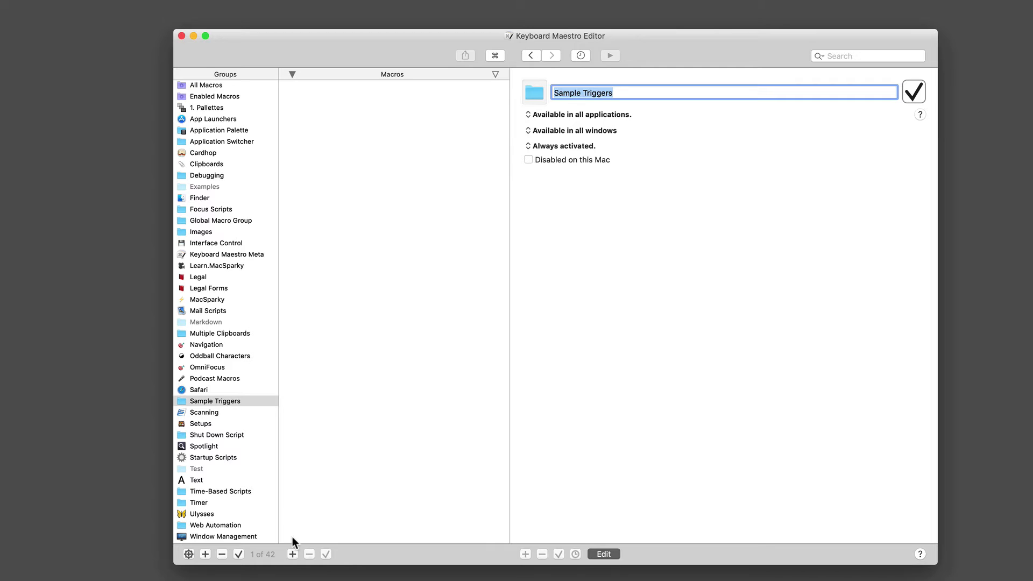
Step: Create a macro named Keyboard Triggers in the Sample Triggers group
left_click(292, 554)
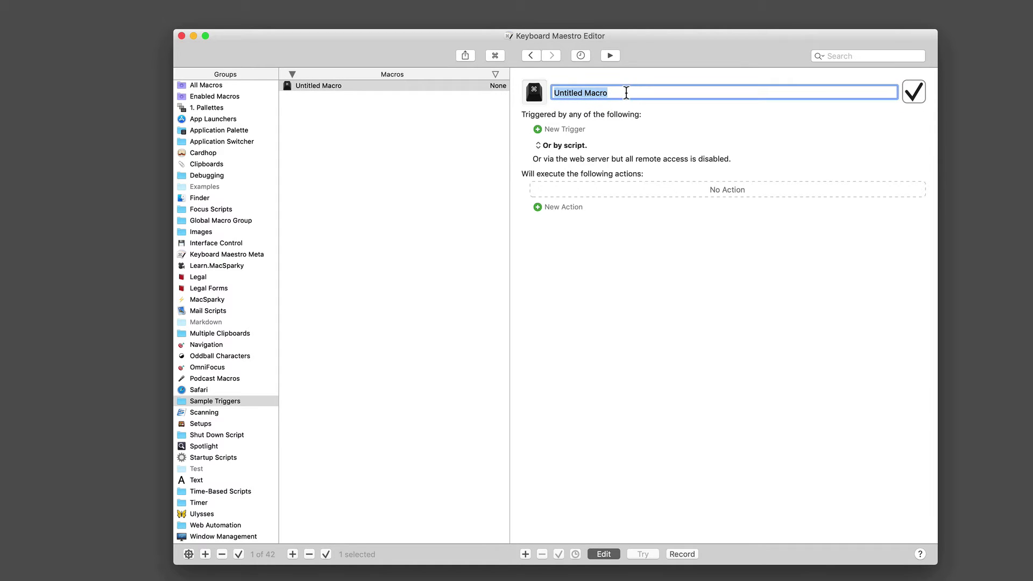
type("Keyboar")
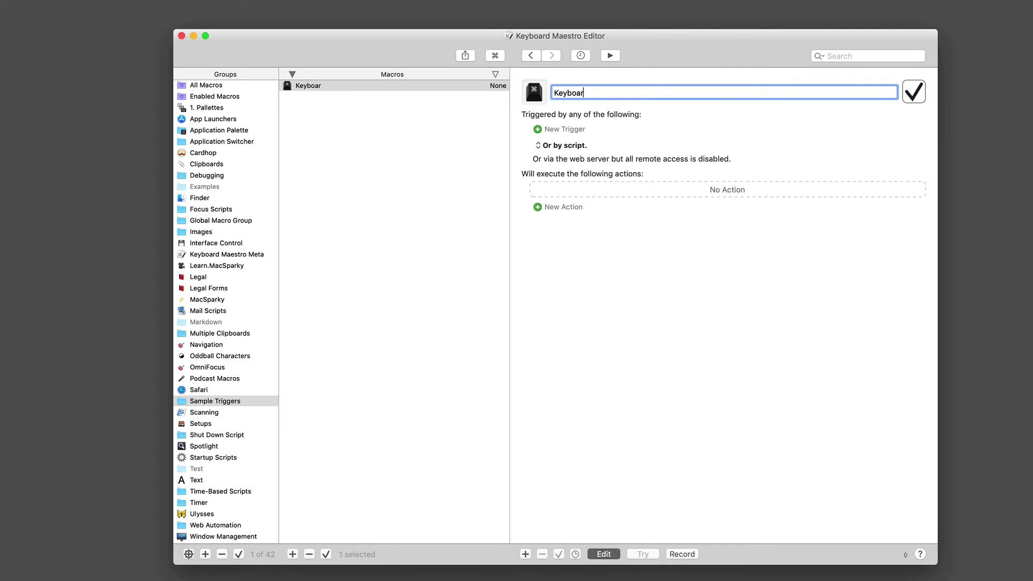
type("d Triggers")
key("super+a")
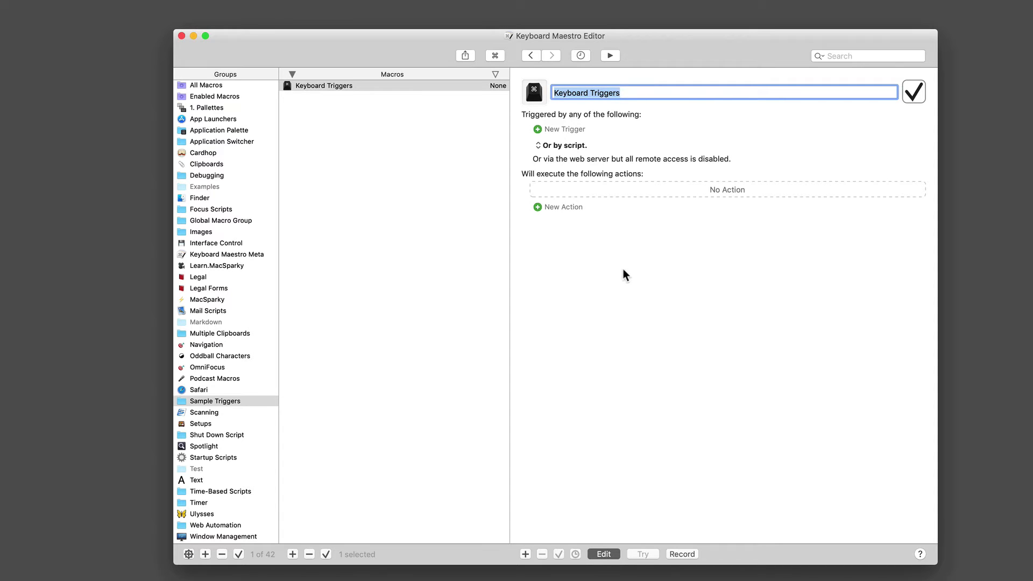
Step: Add a Display Text action with the text "Boom!" to the Keyboard Triggers macro
left_click(538, 206)
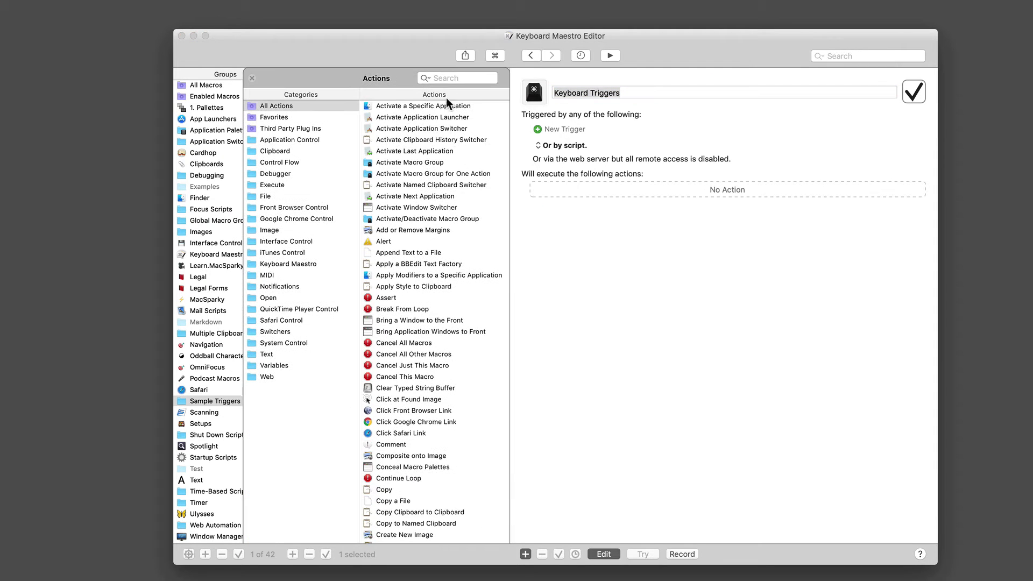
left_click(452, 79)
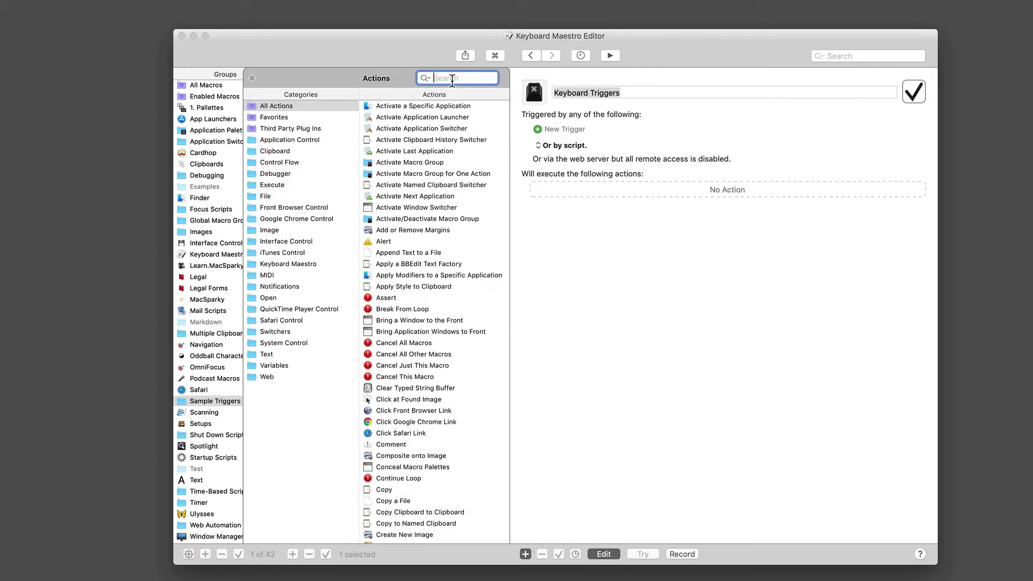
type("text")
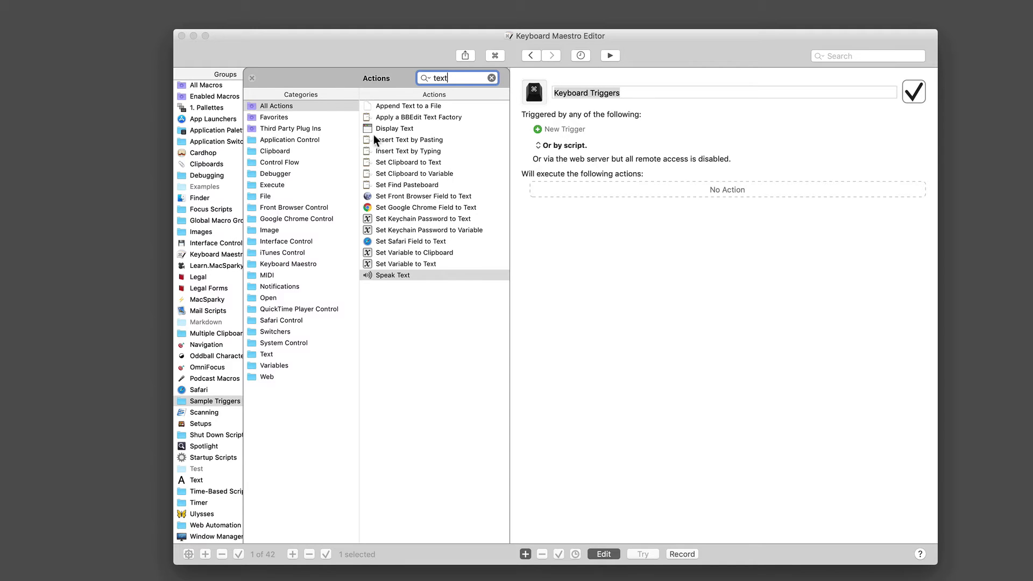
left_click_drag(370, 129, 605, 187)
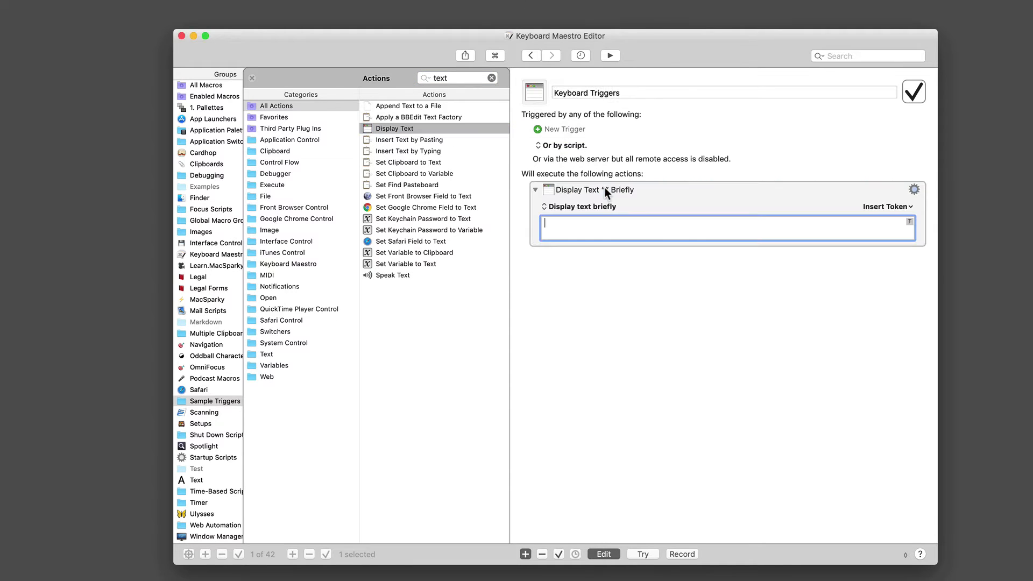
left_click(600, 227)
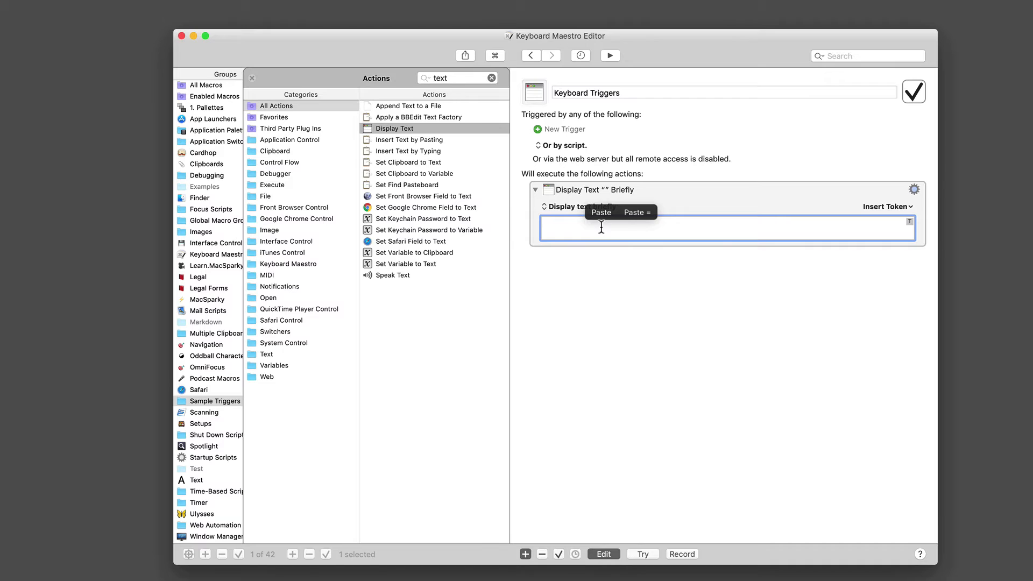
type("Boom!")
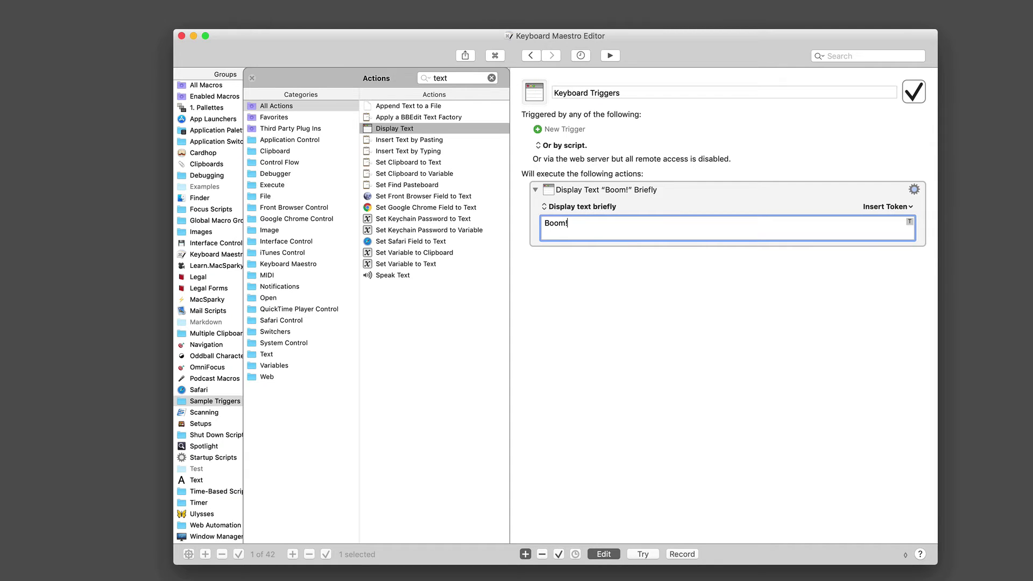
Step: Set the Boom! action to display text large and run the macro to test it
left_click(569, 209)
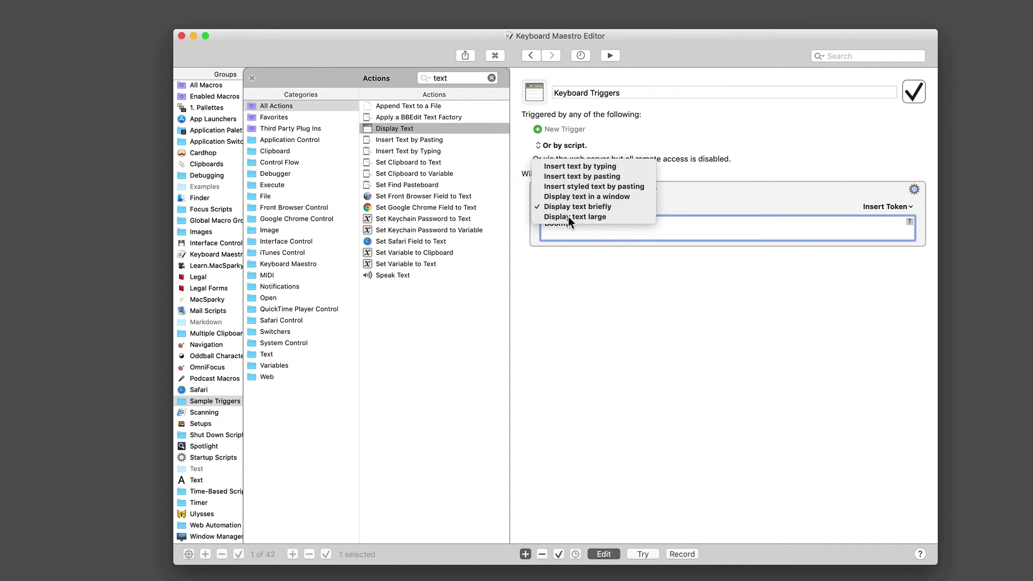
left_click(568, 216)
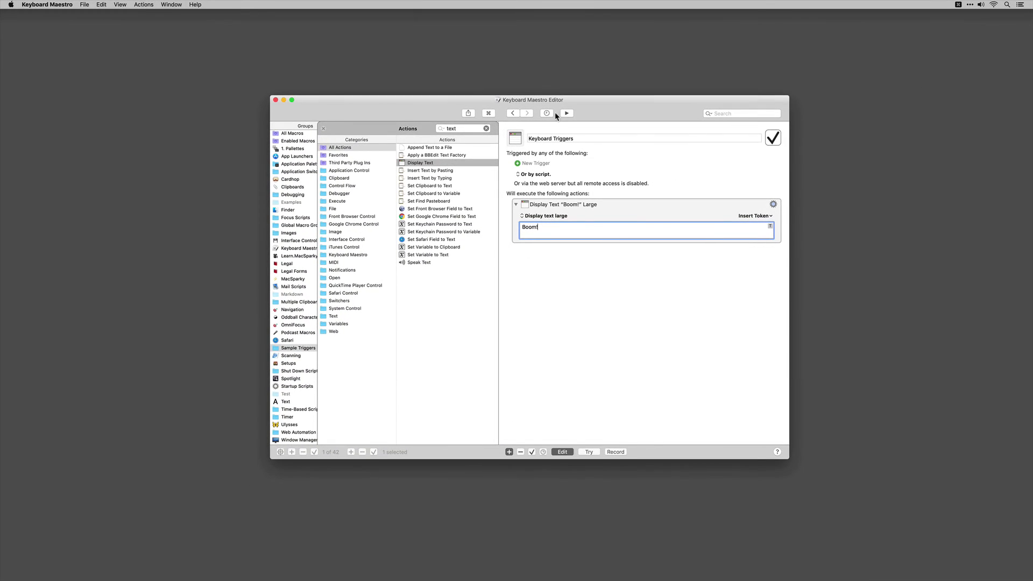
left_click(589, 84)
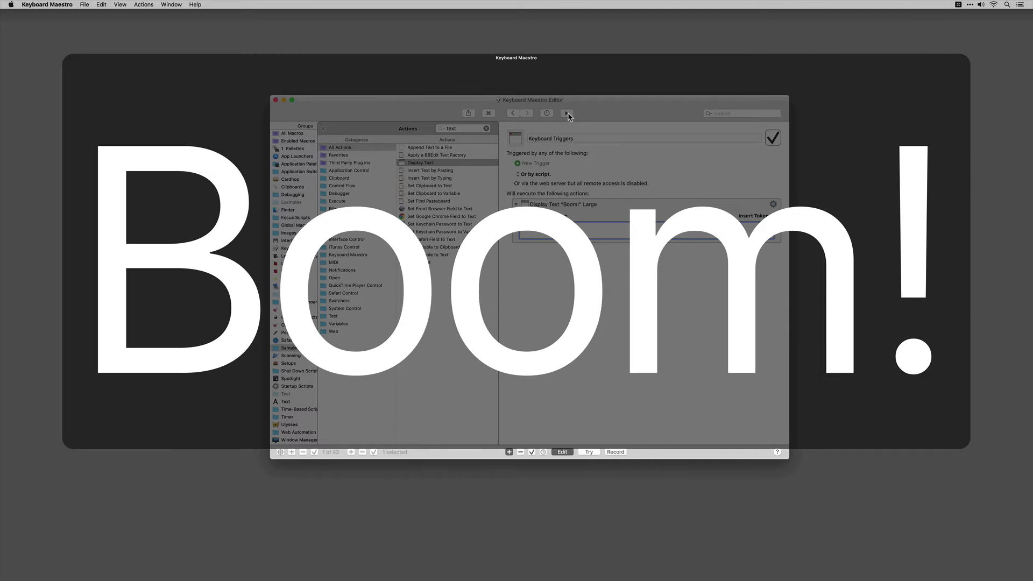
left_click(535, 391)
Step: Set the Boom! action to display text in a window and run the macro to test it
left_click(539, 216)
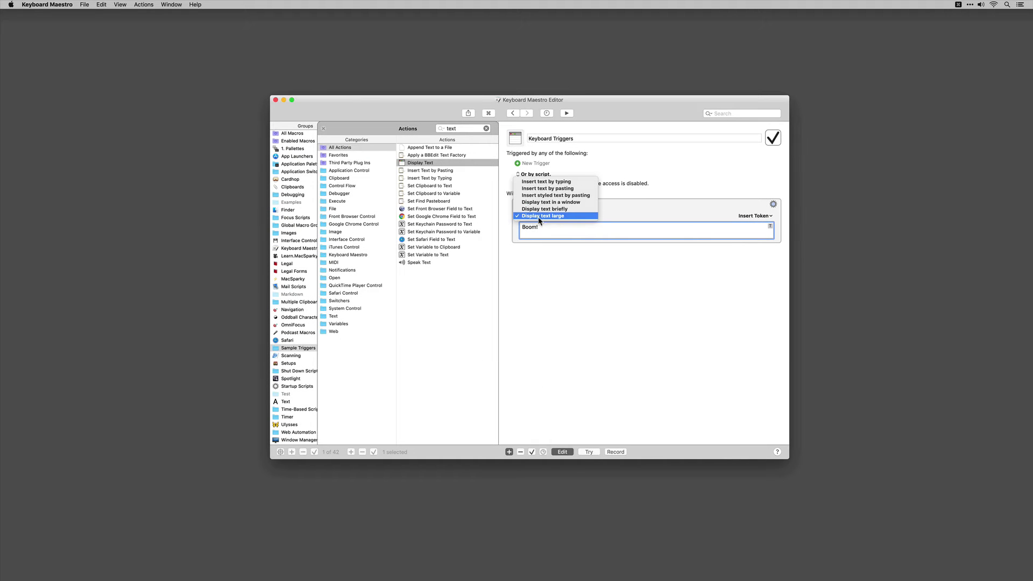
left_click(550, 202)
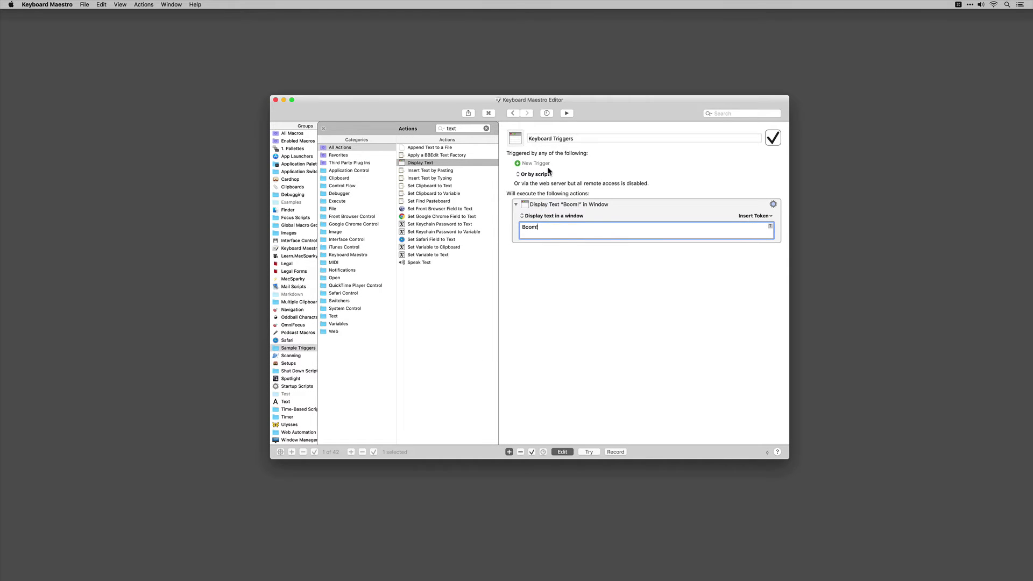
left_click(566, 114)
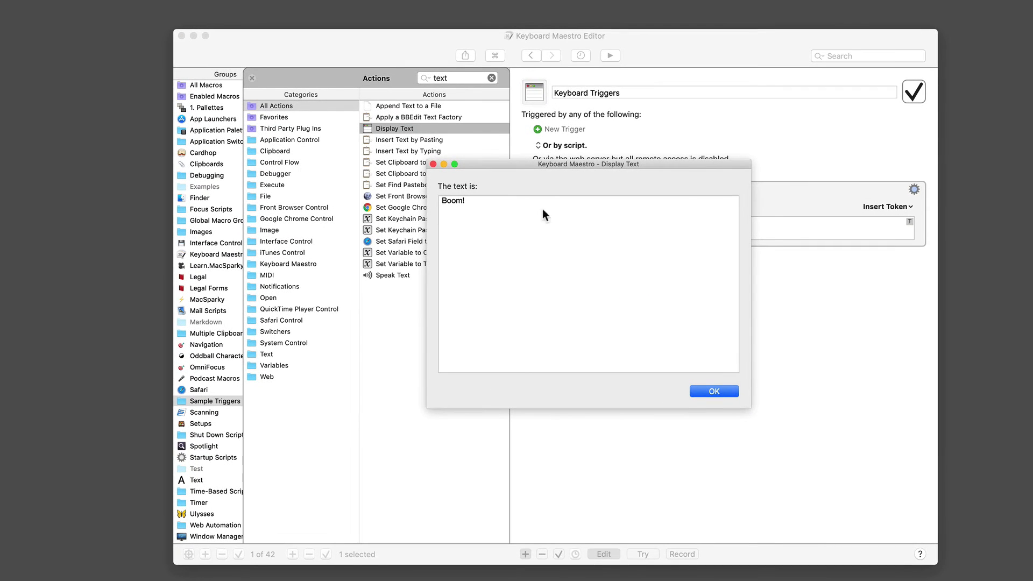
Step: Dismiss the displayed text and add a Speak Text action with the text "Boom" below the Display Text action
left_click(715, 391)
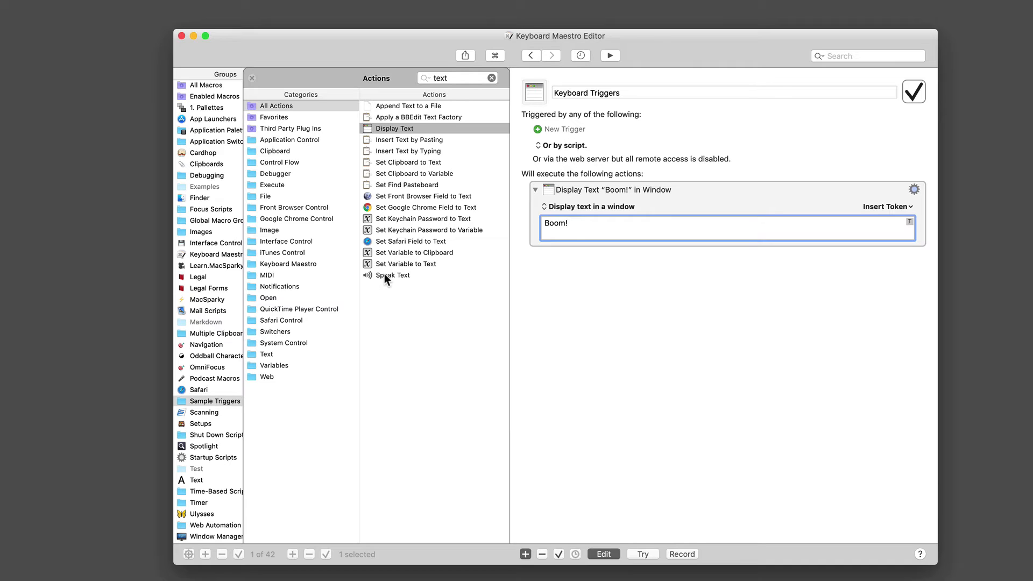
left_click_drag(384, 274, 546, 281)
left_click_drag(573, 244, 581, 251)
left_click(621, 303)
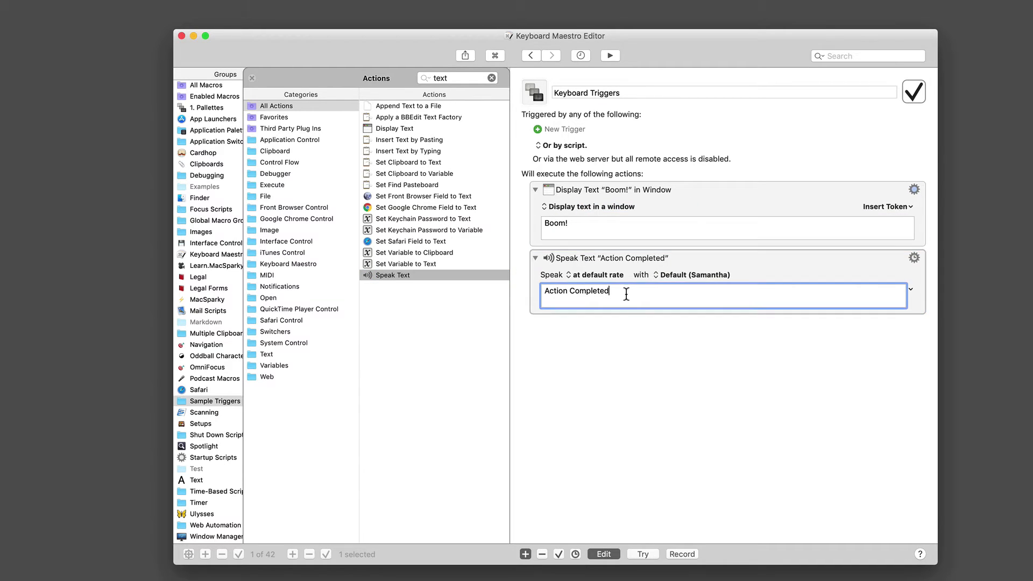
key("super+a")
type("Boom")
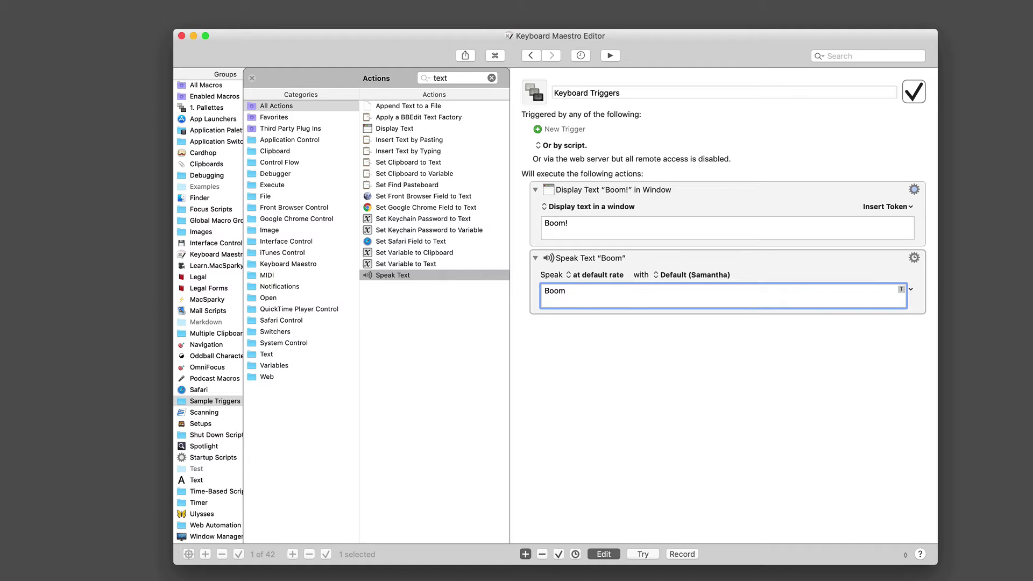
Step: Set the Speak Text action's voice to Alex and run the macro to test it
left_click(654, 277)
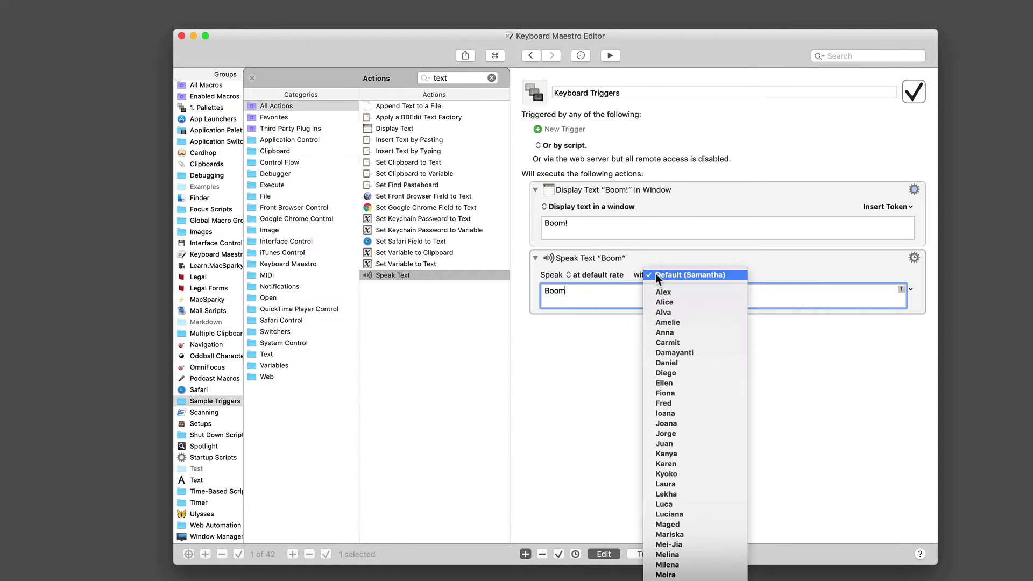
left_click(660, 291)
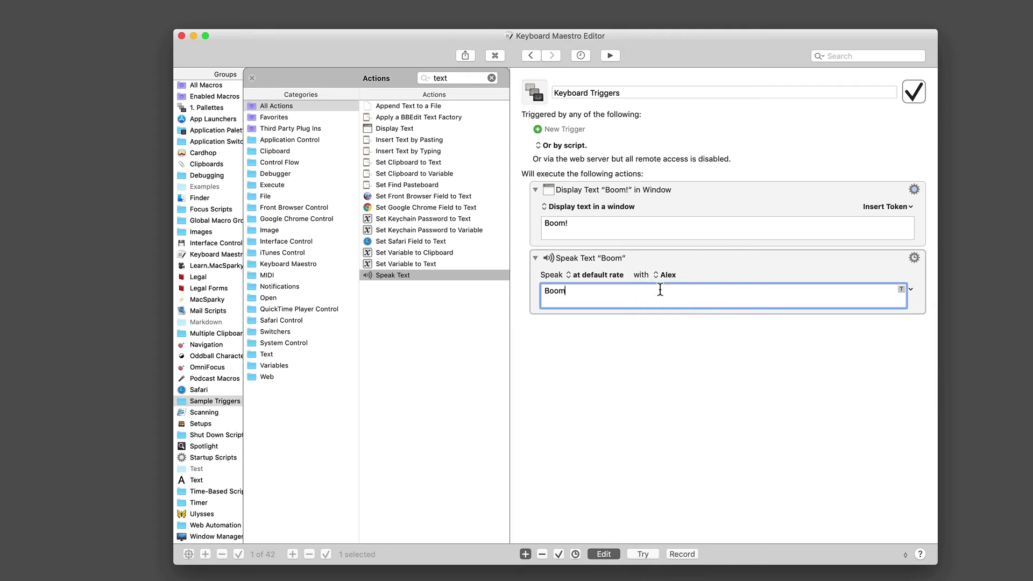
left_click(611, 56)
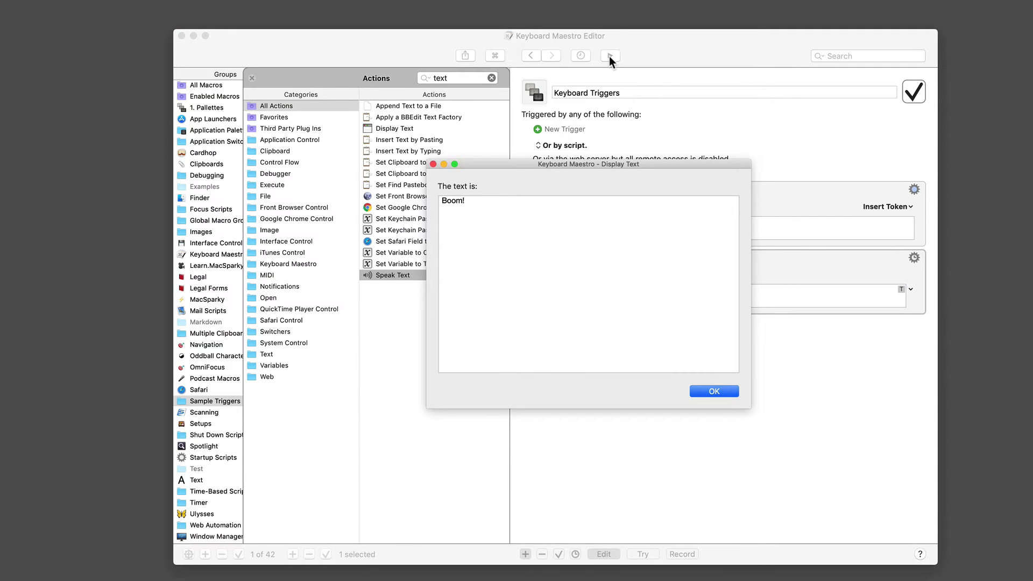
left_click(723, 392)
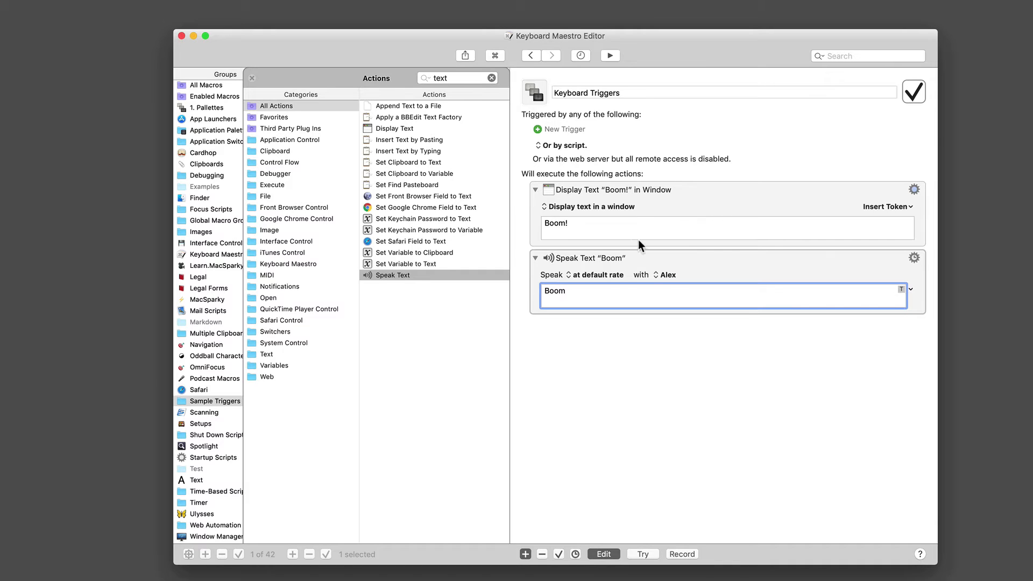
Step: Add a Hot Key trigger to the Keyboard Triggers macro and set it to Control+Option+Command+B
left_click(538, 129)
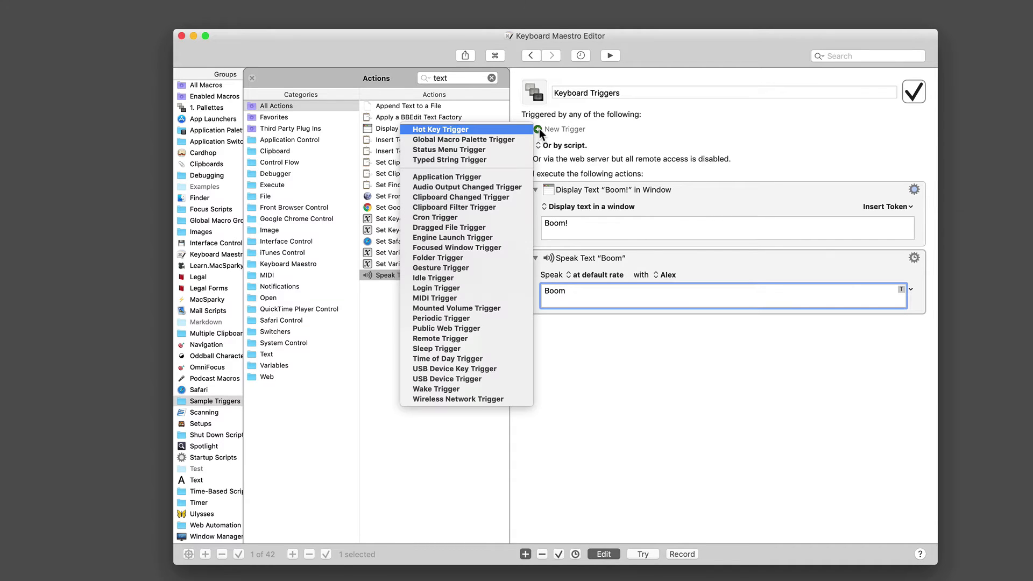
left_click(495, 131)
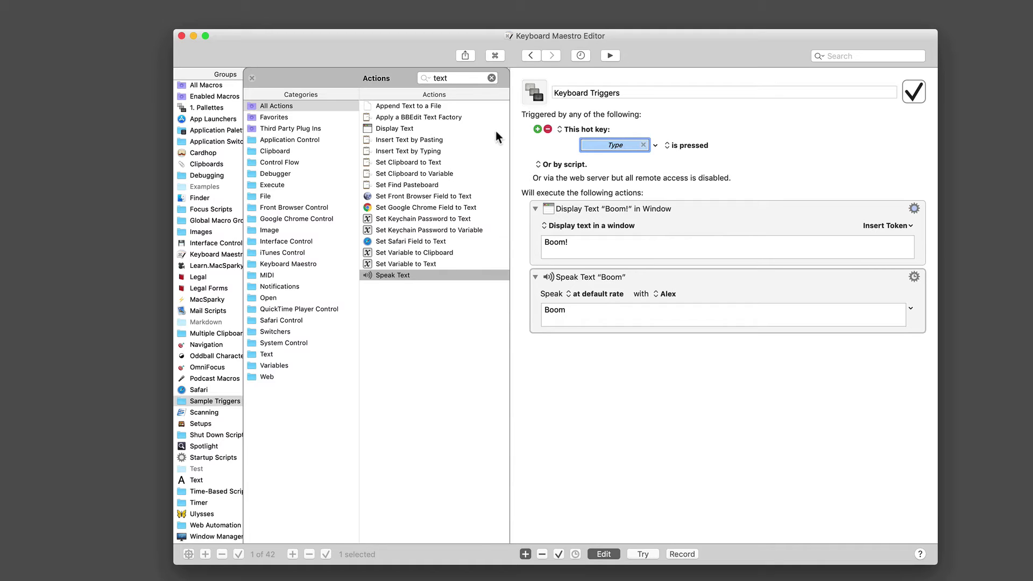
key("ctrl+alt+super+b")
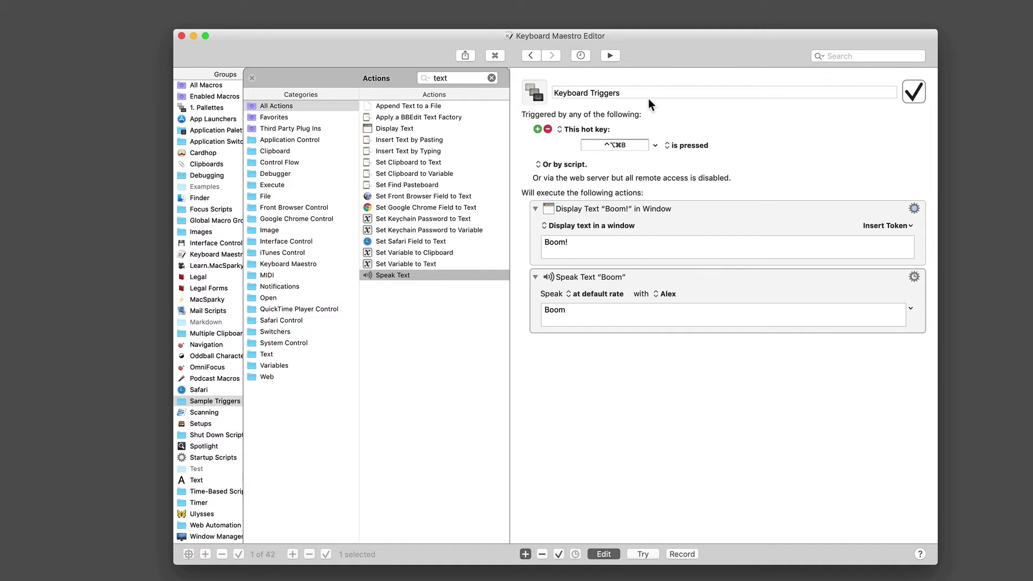
Step: Disable and re-enable the Keyboard Triggers macro, and test it with its Control+Option+Command+B hot key
left_click(906, 93)
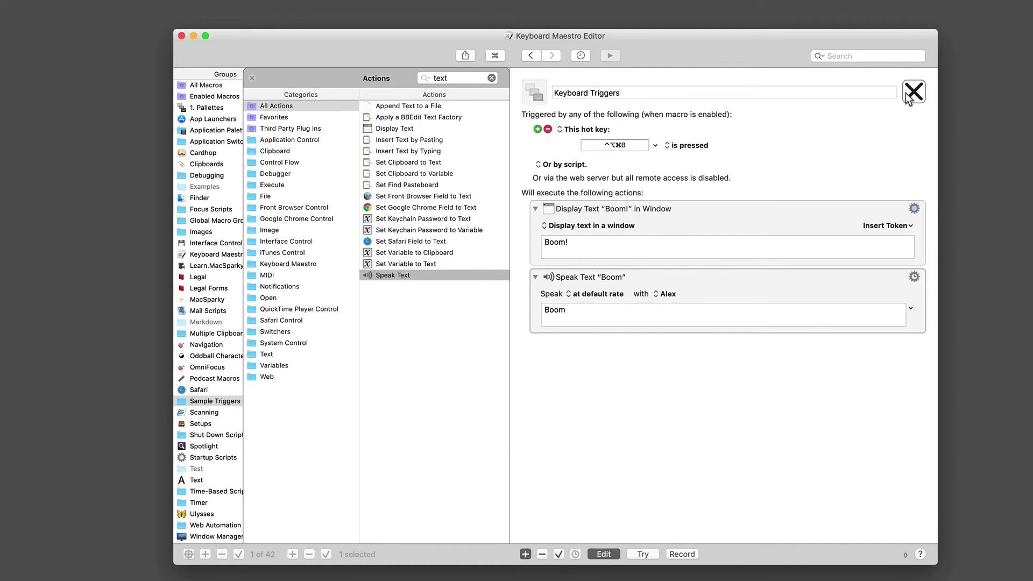
left_click(907, 93)
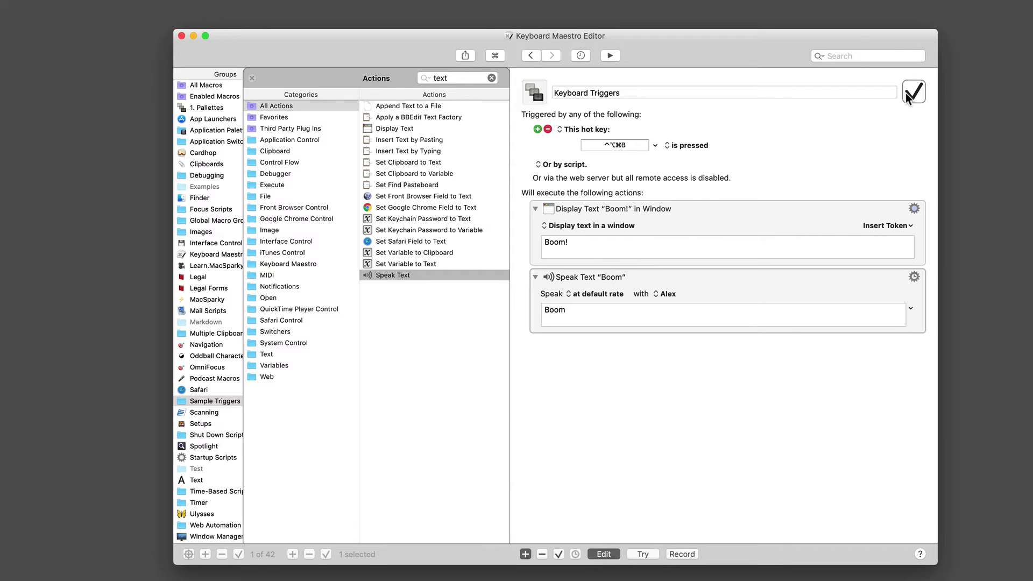
key("ctrl+alt+super+b")
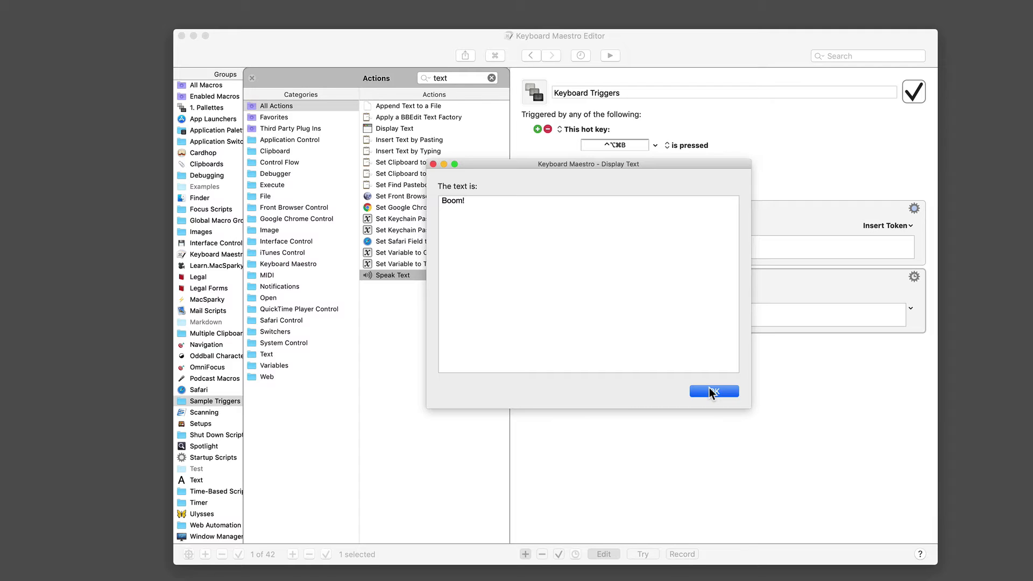
left_click(710, 390)
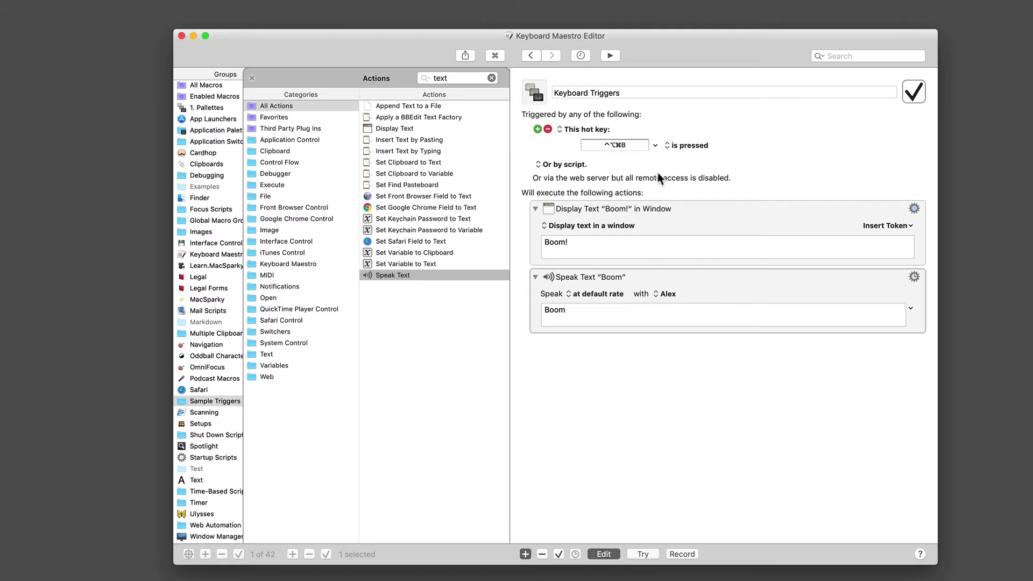
Step: Change the macro's hot key to Control+Option+Command+Key Pad 3 and test the macro with it
left_click(631, 143)
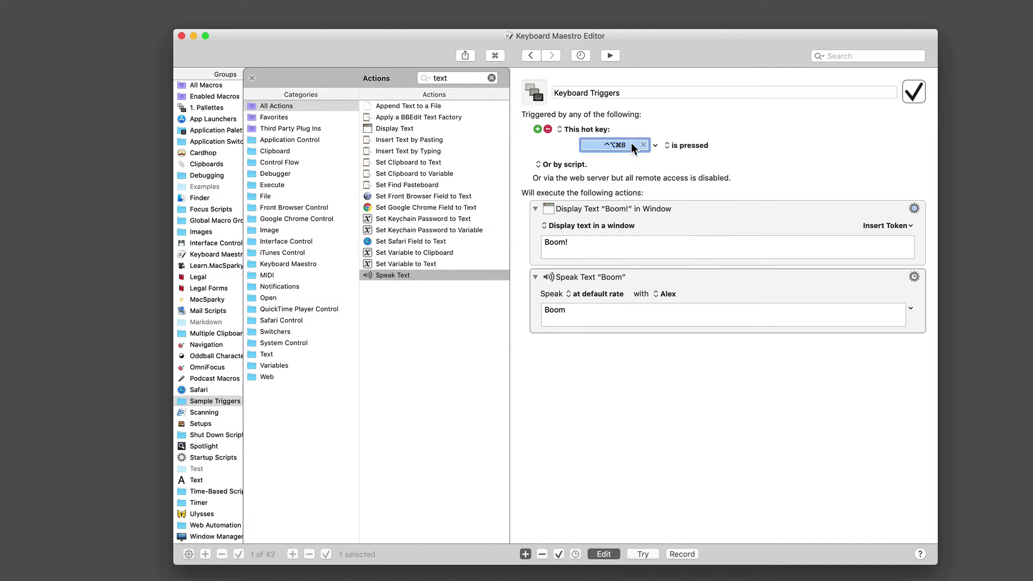
key("ctrl+alt+super+KP_3")
key("ctrl+alt+super")
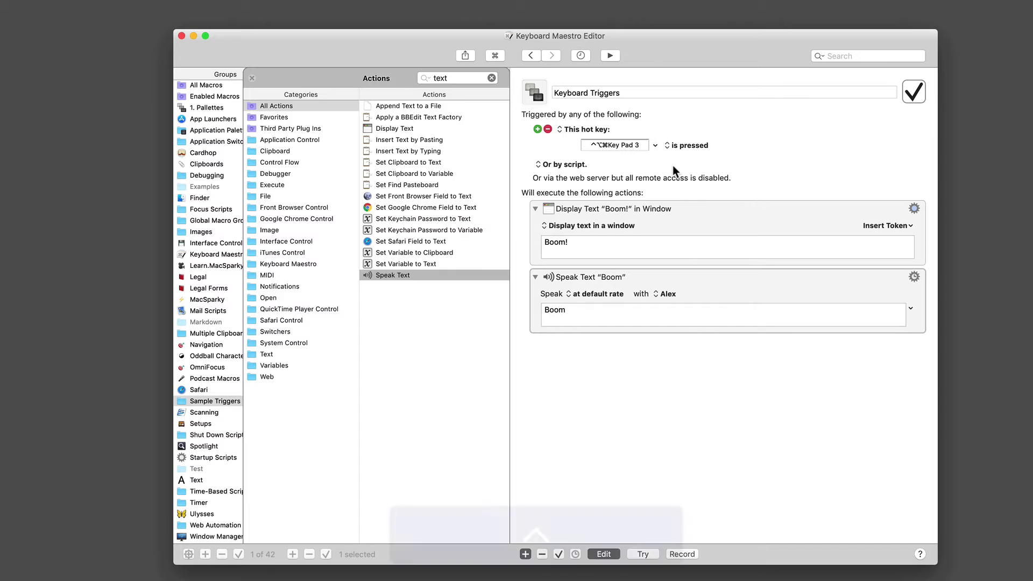
key("ctrl+alt+super+KP_3")
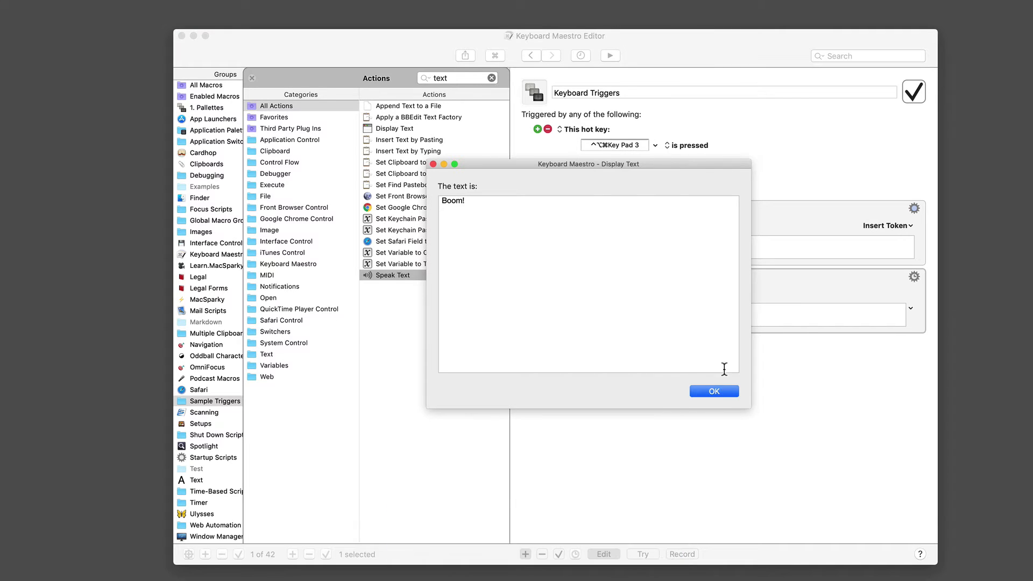
left_click(722, 392)
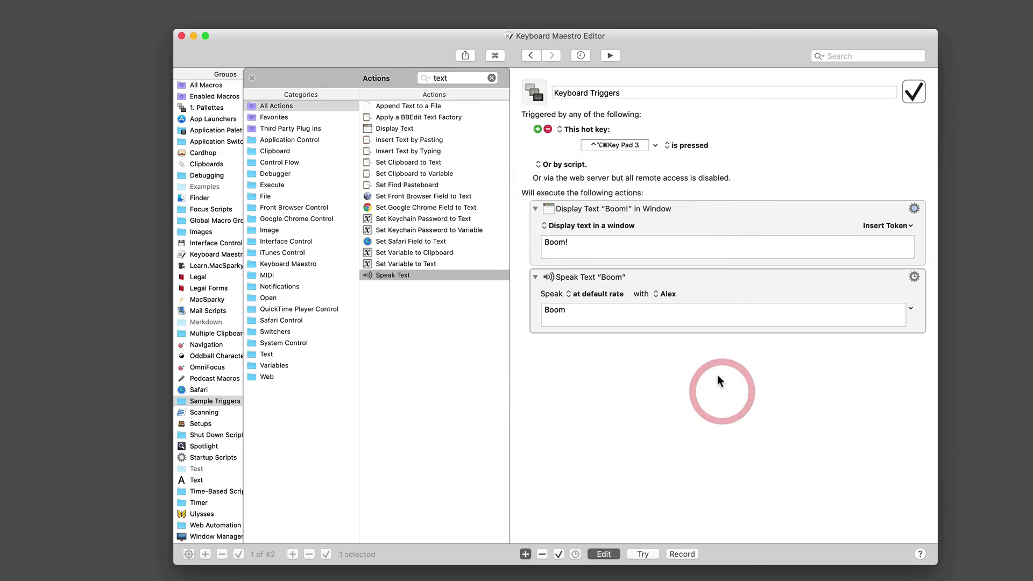
Step: Delete the Speak Text "Boom" action from the Keyboard Triggers macro
left_click(731, 278)
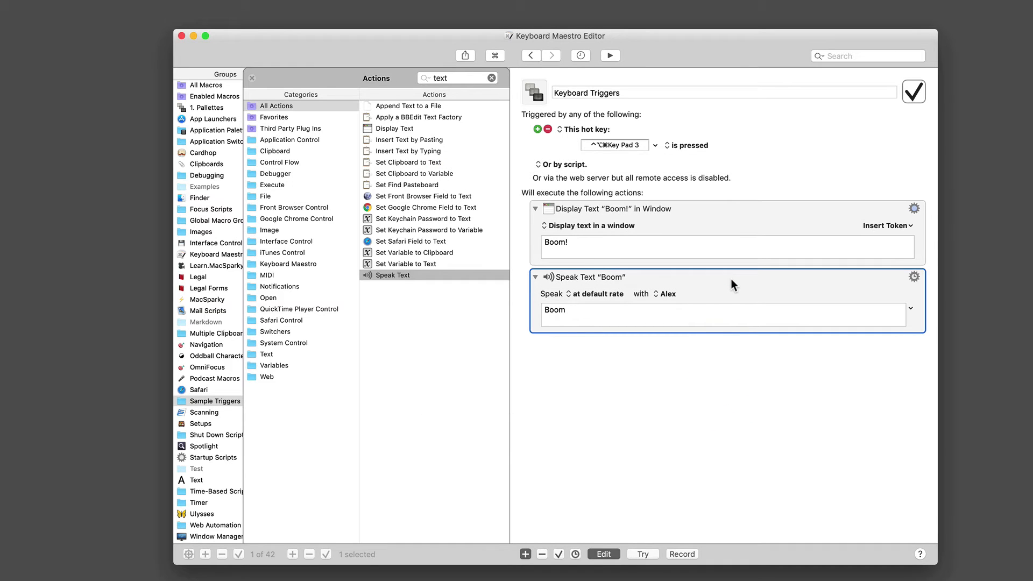
key("Delete")
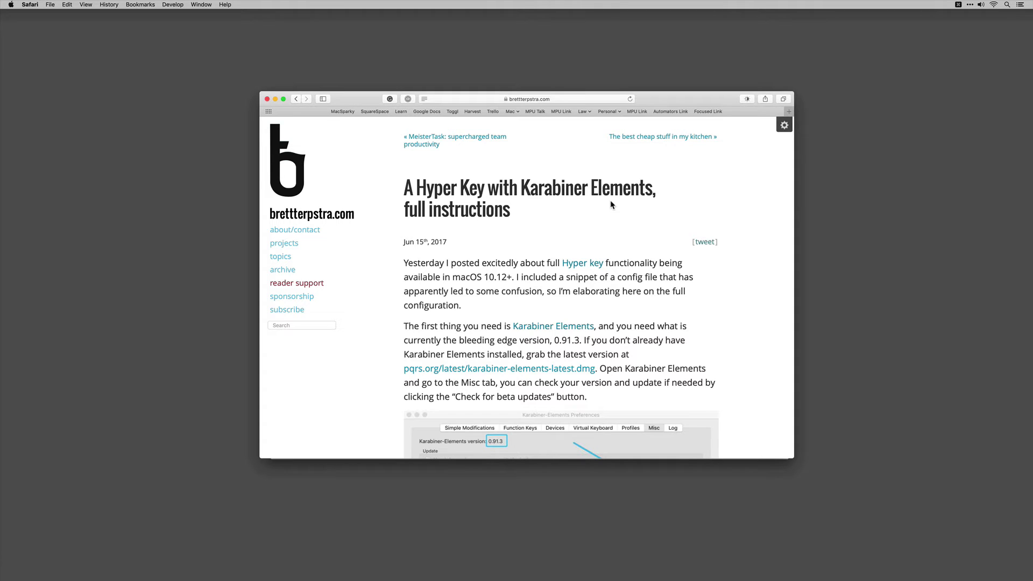
Step: In Safari, skim the brettterpstra.com article on setting up a Hyper Key with Karabiner Elements
scroll(605, 242, "down", 8)
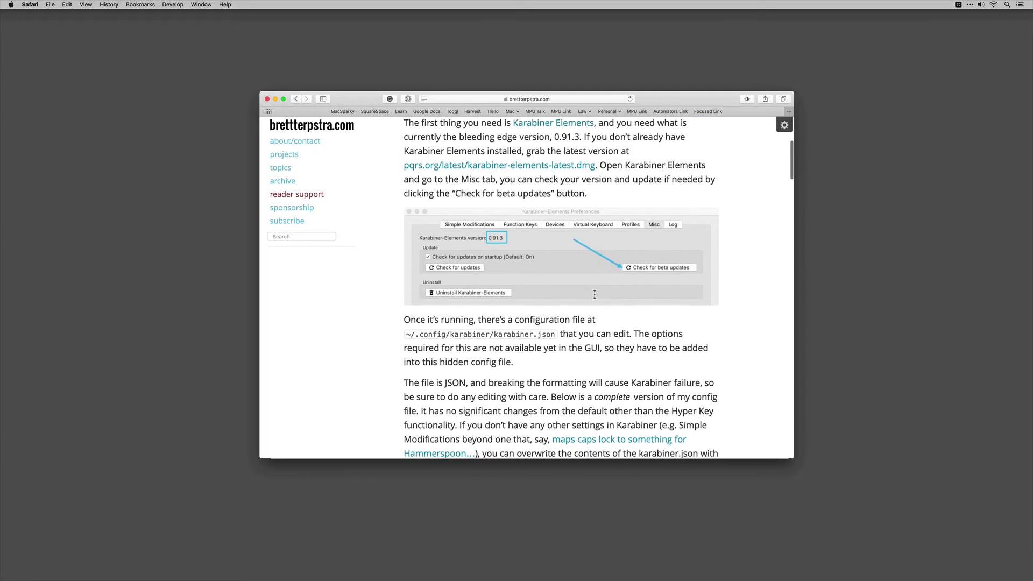
scroll(594, 294, "down", 1)
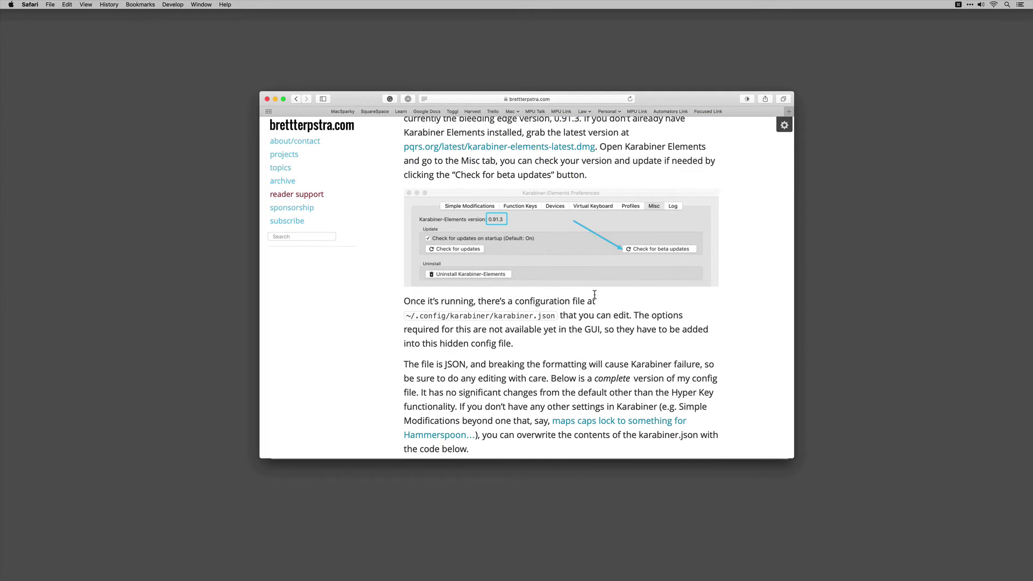
scroll(594, 295, "up", 8)
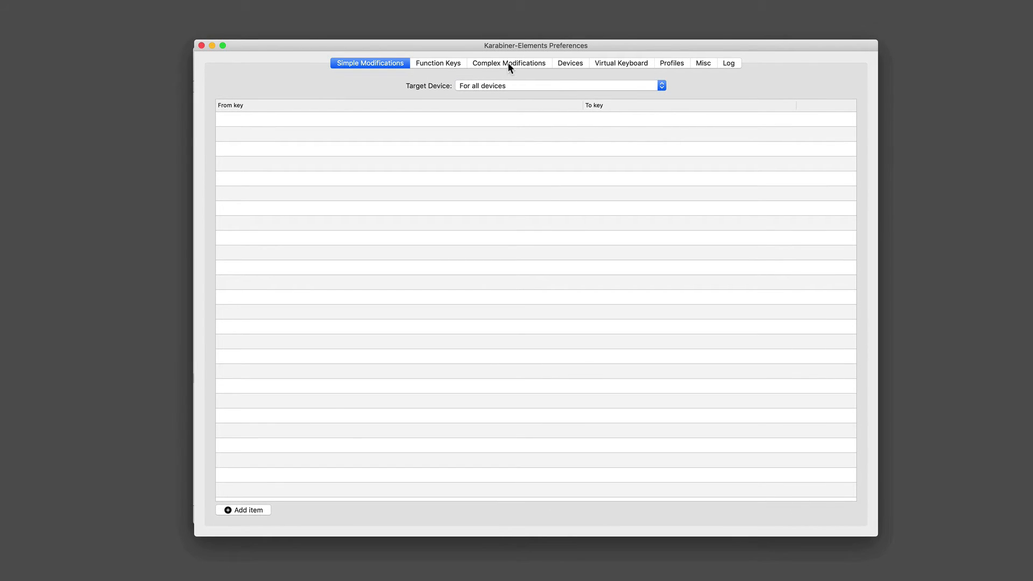
Step: In Karabiner-Elements Preferences, review the enabled complex modification rules and the example rules available to add, and close the preferences
left_click(508, 63)
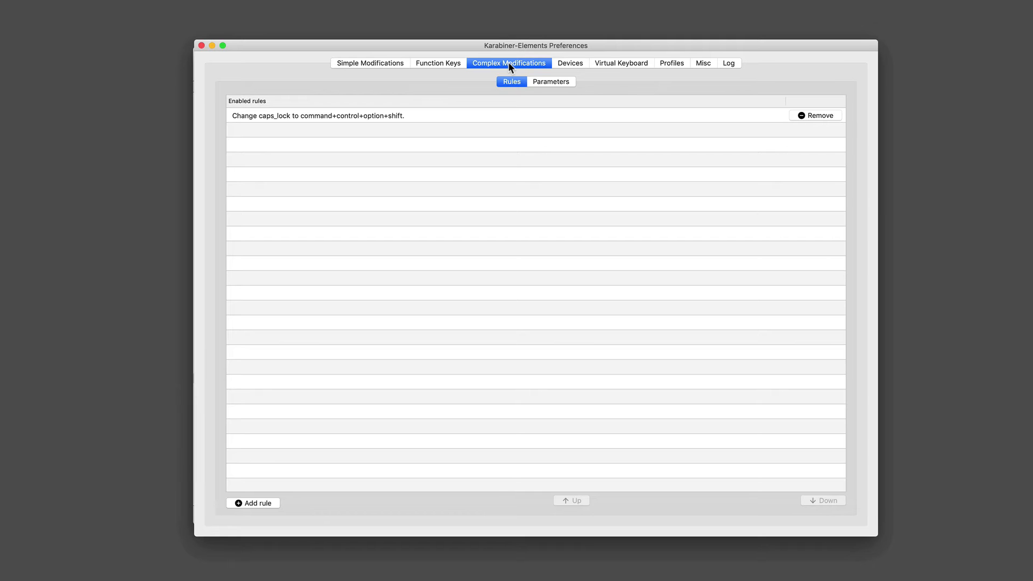
left_click(237, 506)
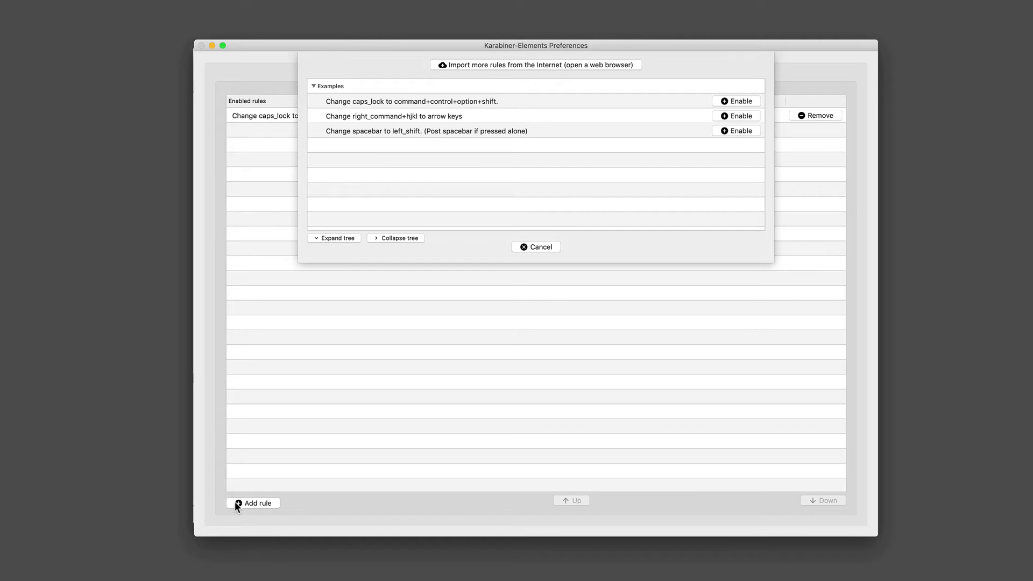
left_click(540, 246)
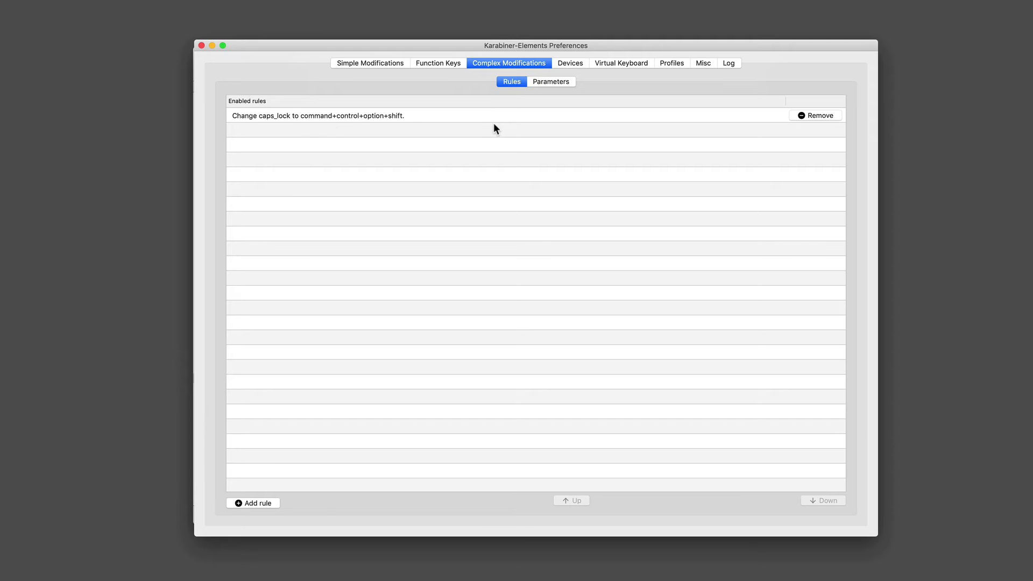
left_click(202, 46)
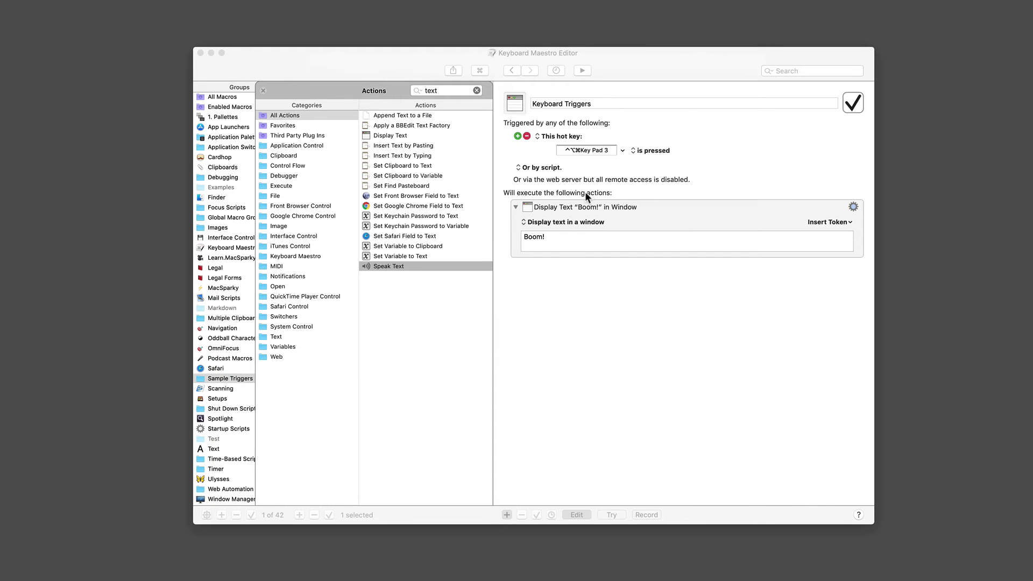
Step: In Keyboard Maestro, add a second Hot Key trigger set to Control+Option+Shift+Command+B and test the macro with it
left_click(604, 149)
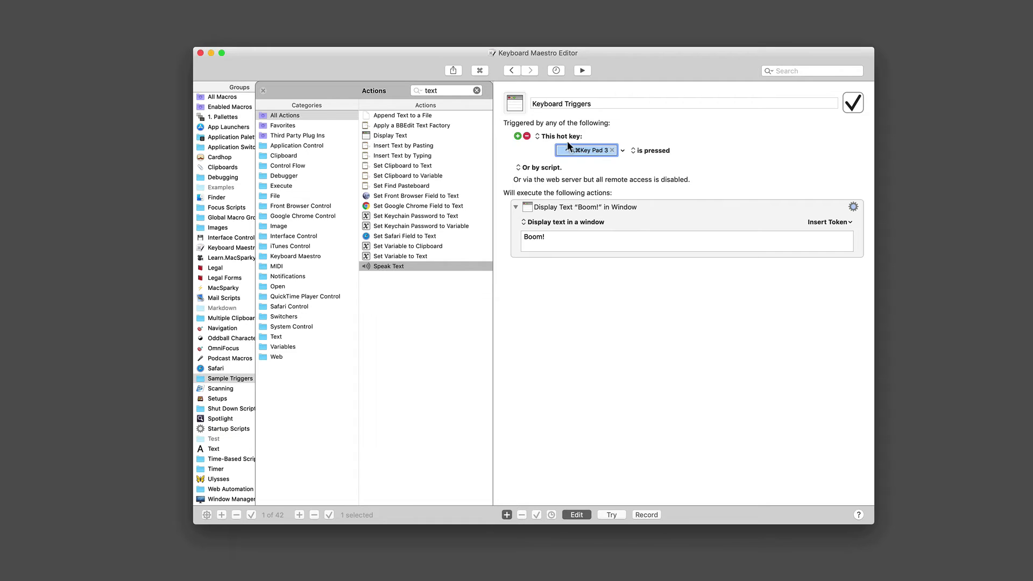
left_click(518, 137)
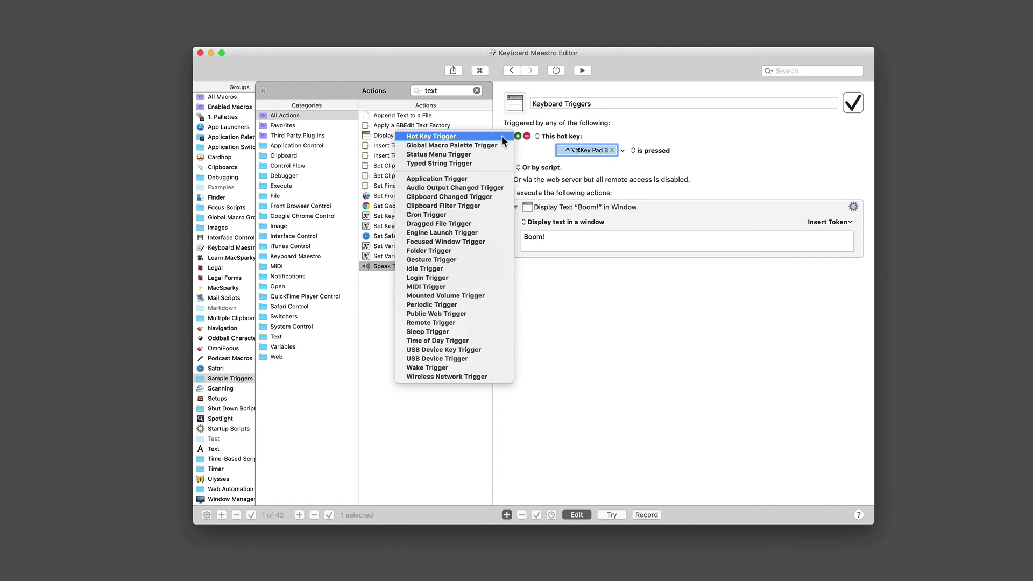
left_click(502, 136)
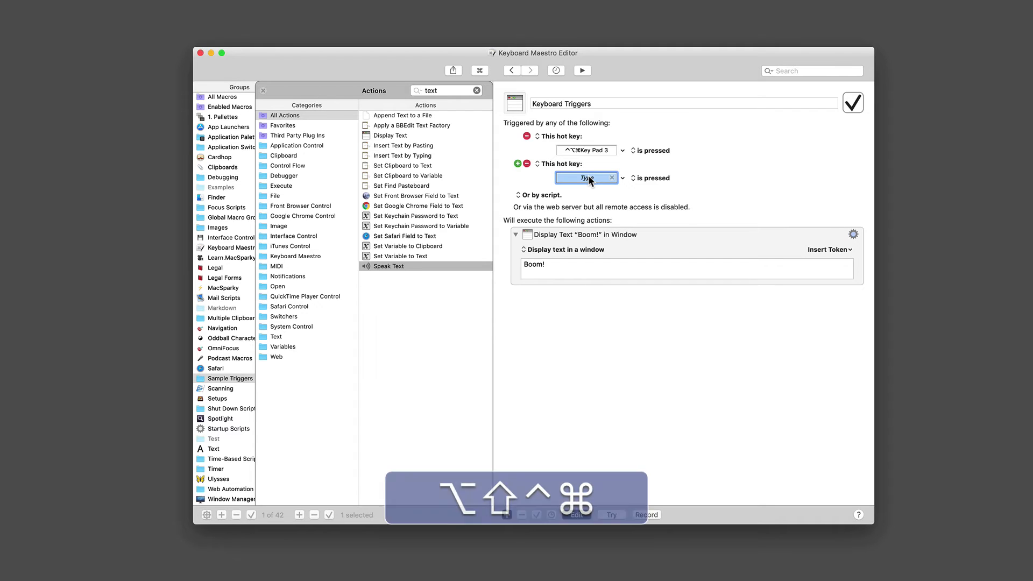
key("ctrl+alt+shift+super+b")
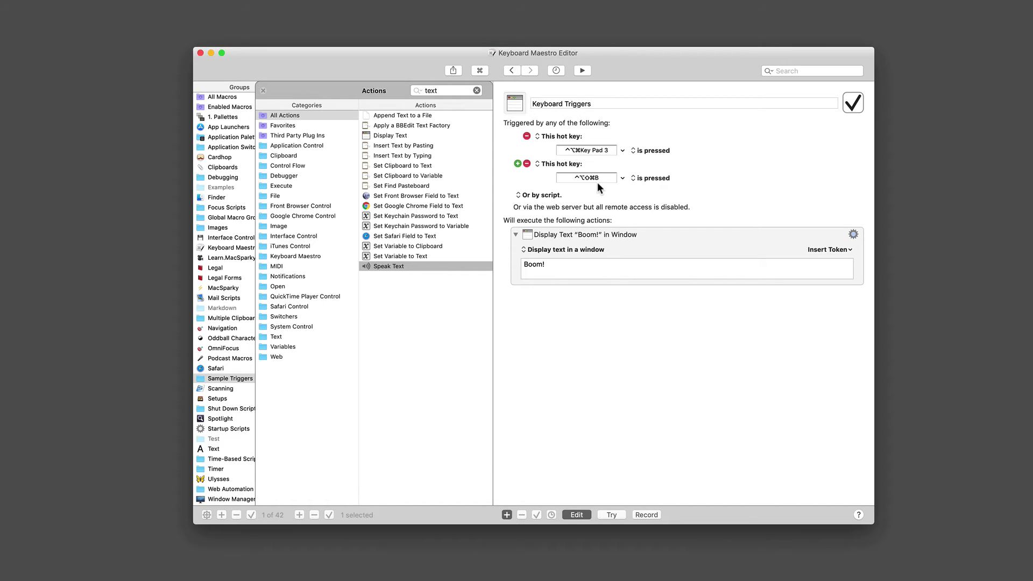
key("ctrl+alt+shift+super+b")
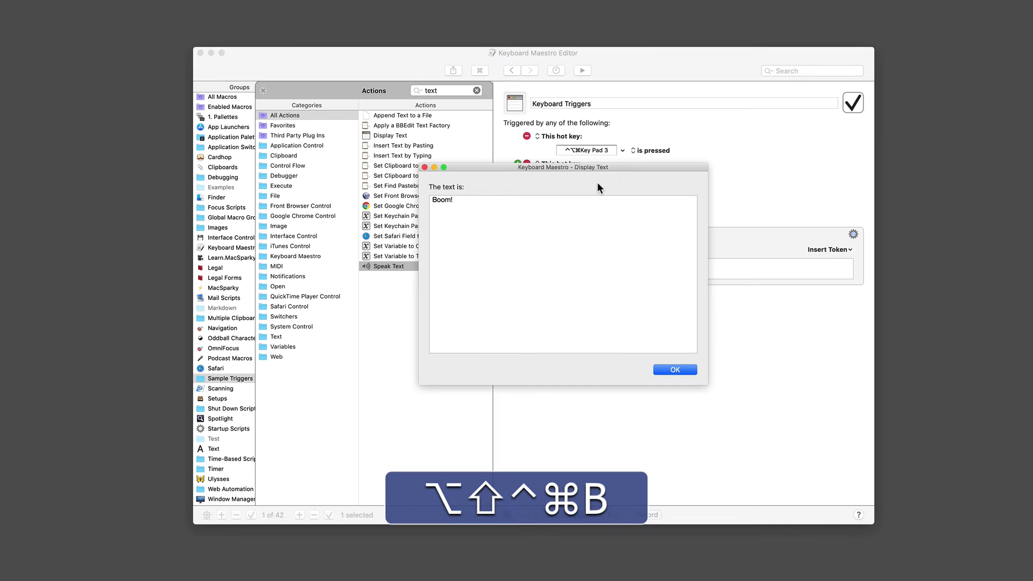
left_click(680, 370)
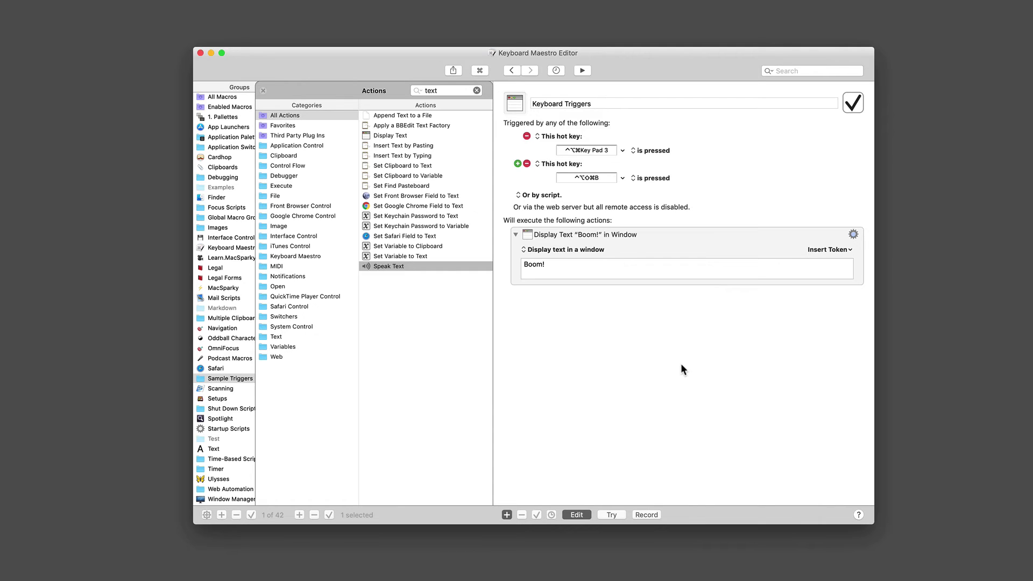
Step: Add a Typed String trigger set to ";b" to the Keyboard Triggers macro and test the macro with it
left_click(518, 164)
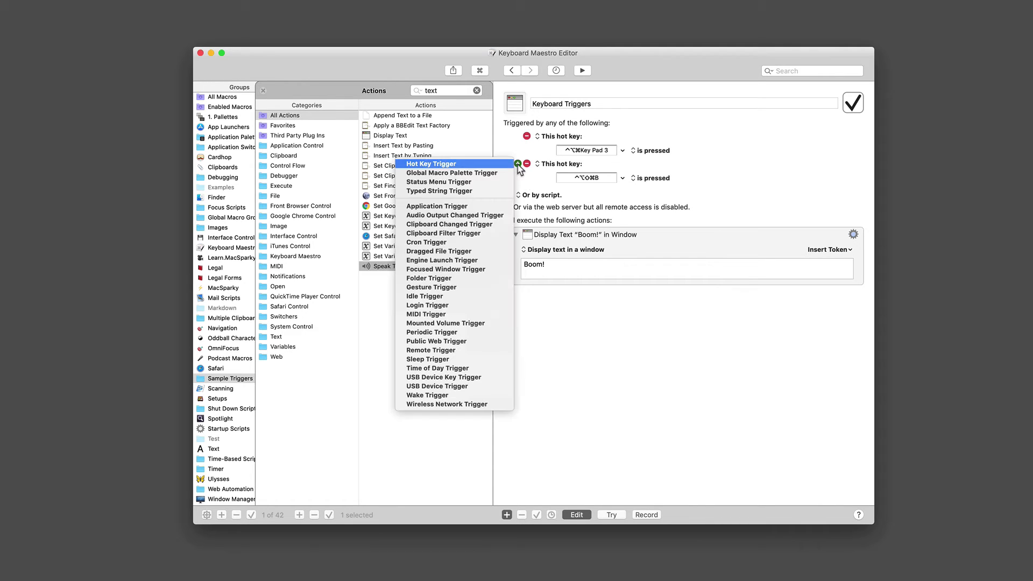
left_click(472, 191)
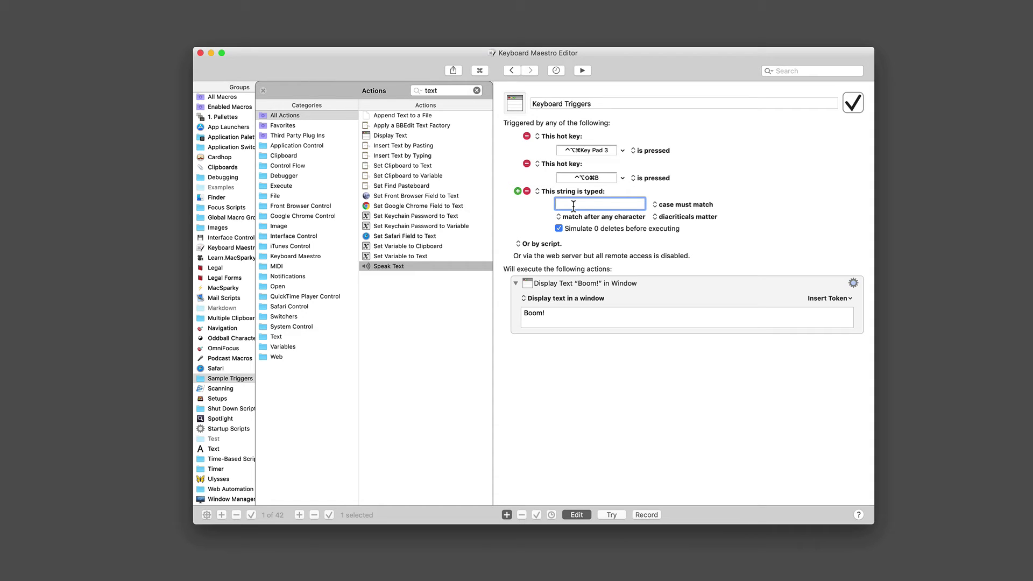
type(";b")
left_click(613, 387)
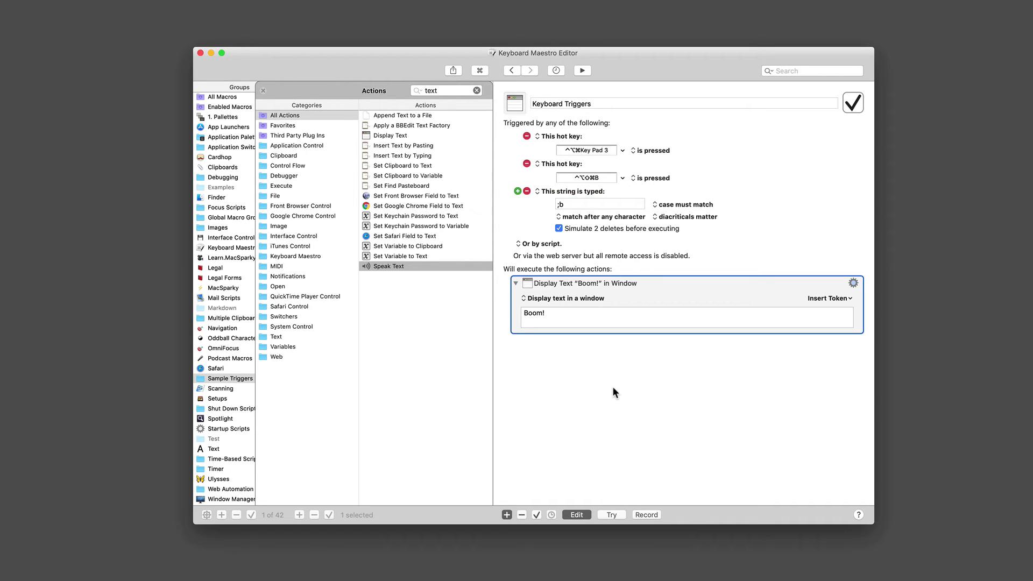
type(";b")
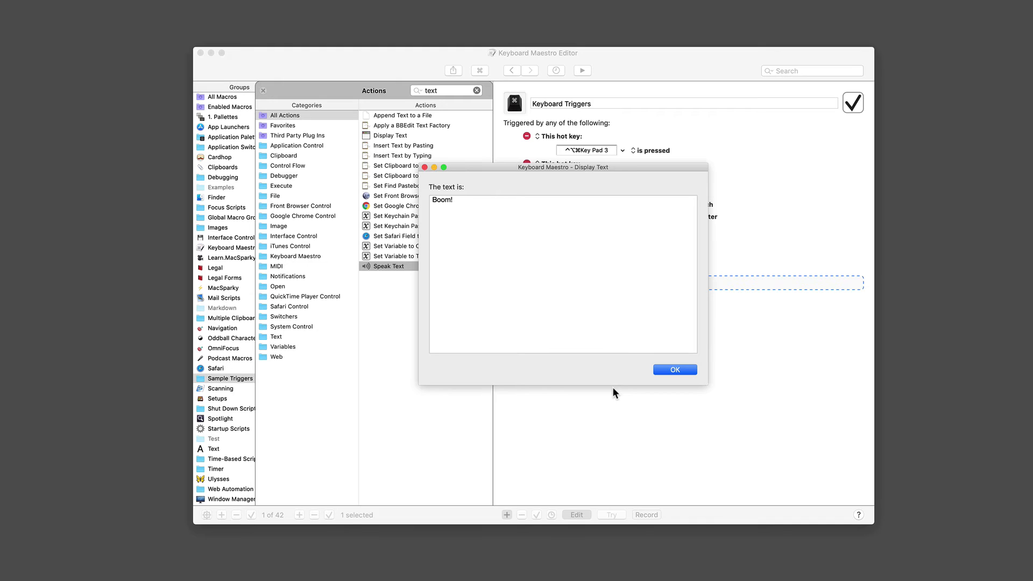
left_click(673, 371)
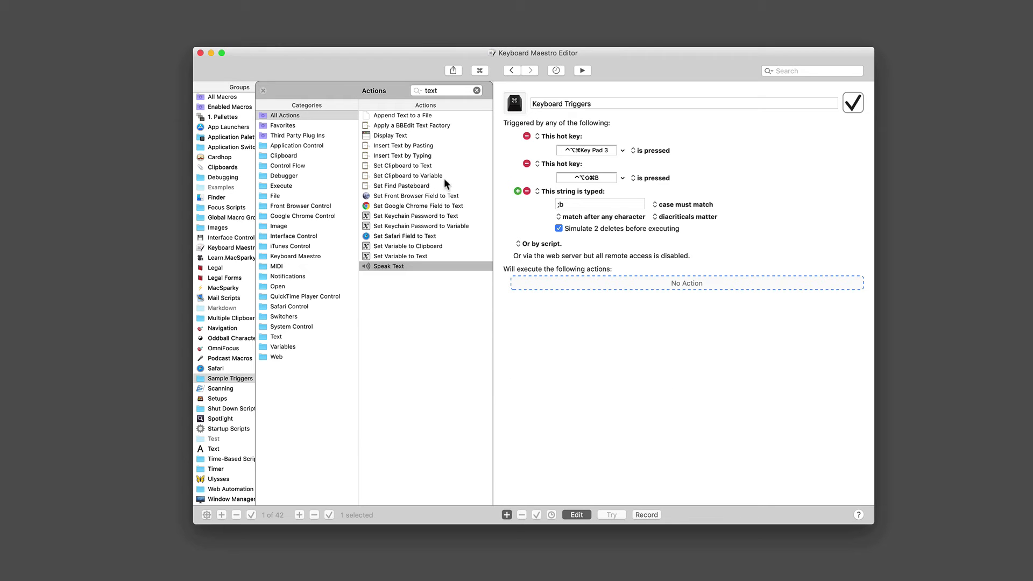
Step: Close the actions list and create a macro named "Text Replacement" in the Sample Triggers group
left_click(477, 91)
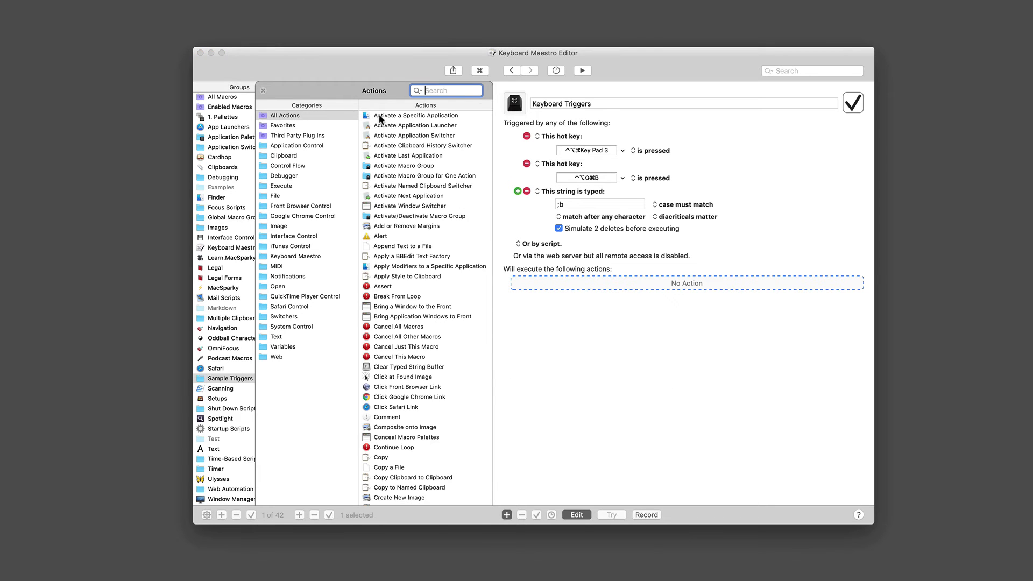
left_click(262, 90)
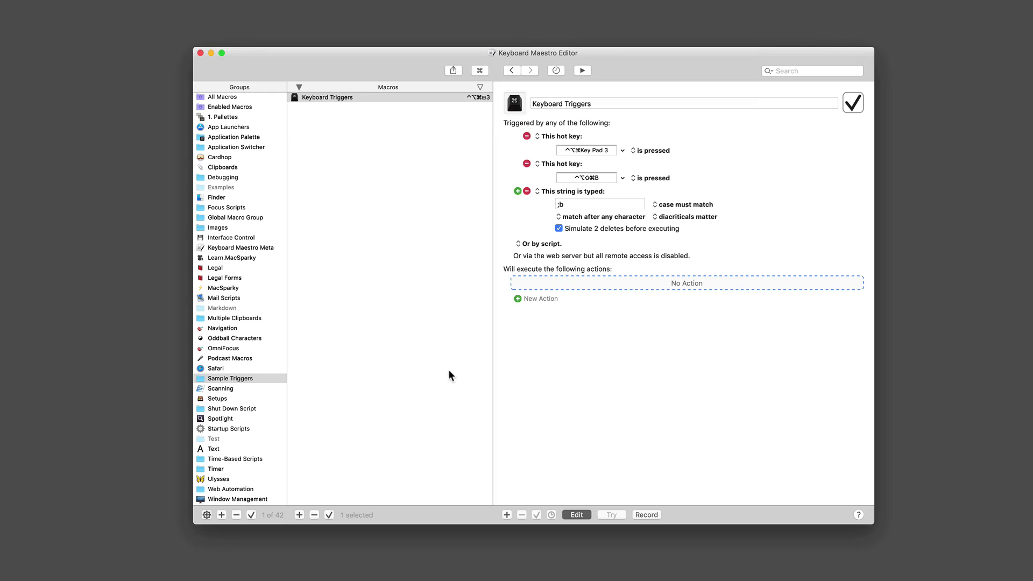
left_click(246, 379)
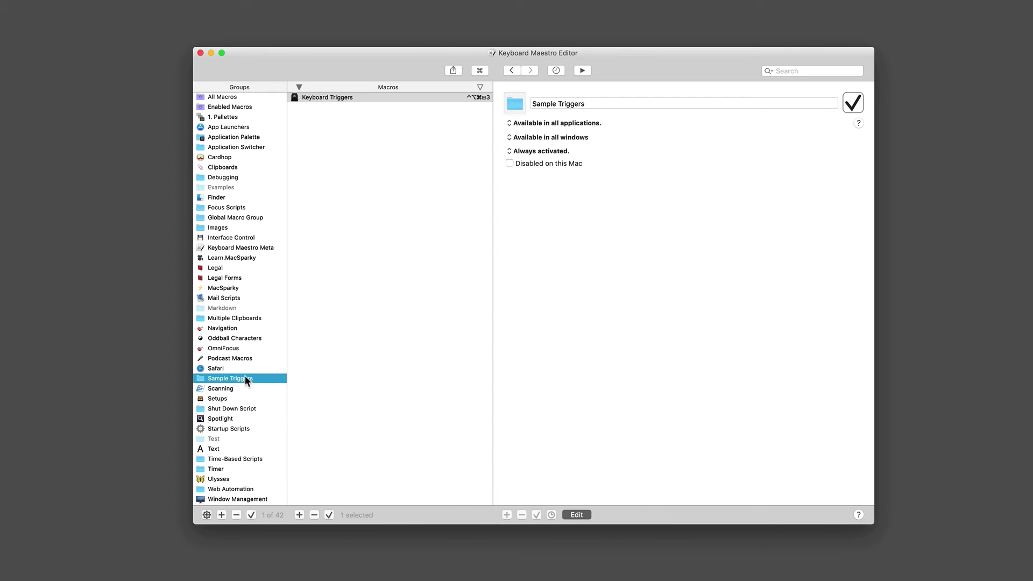
left_click(300, 515)
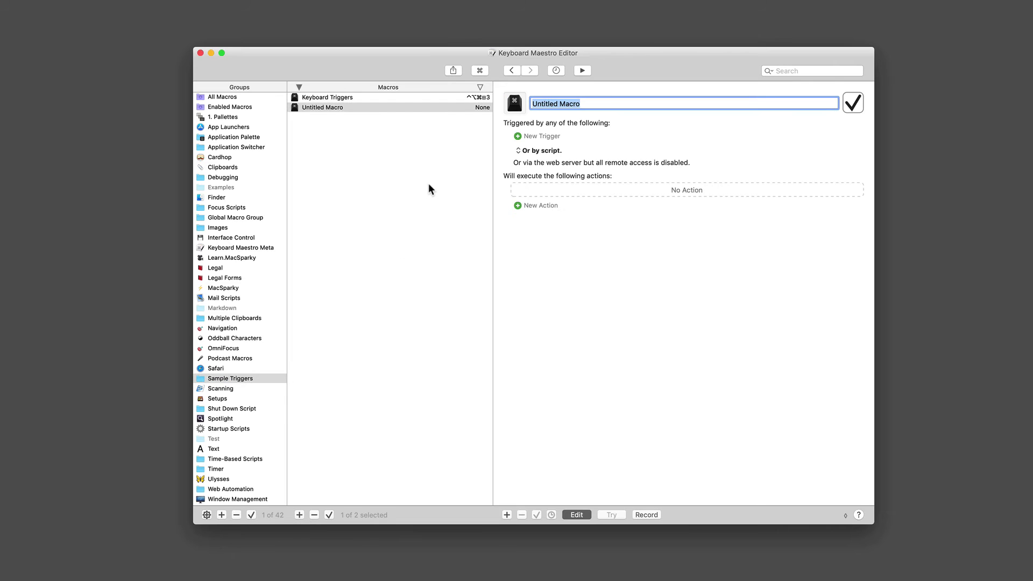
type("Text Replacement")
Step: Add a Display Text action with the text "Ars Longa, Vito Breva" to the Text Replacement macro
left_click(515, 205)
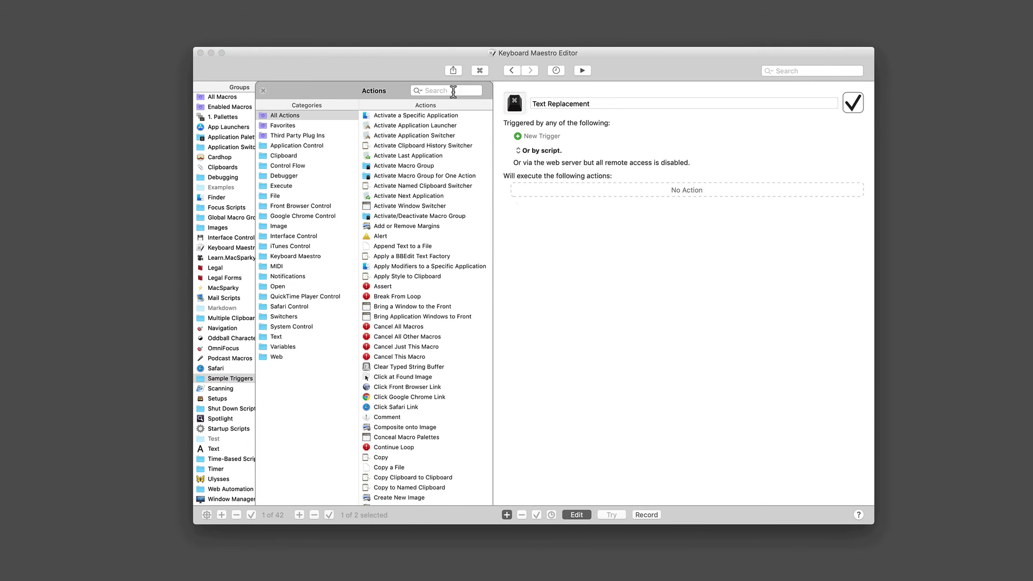
left_click(453, 91)
type("text")
left_click(407, 136)
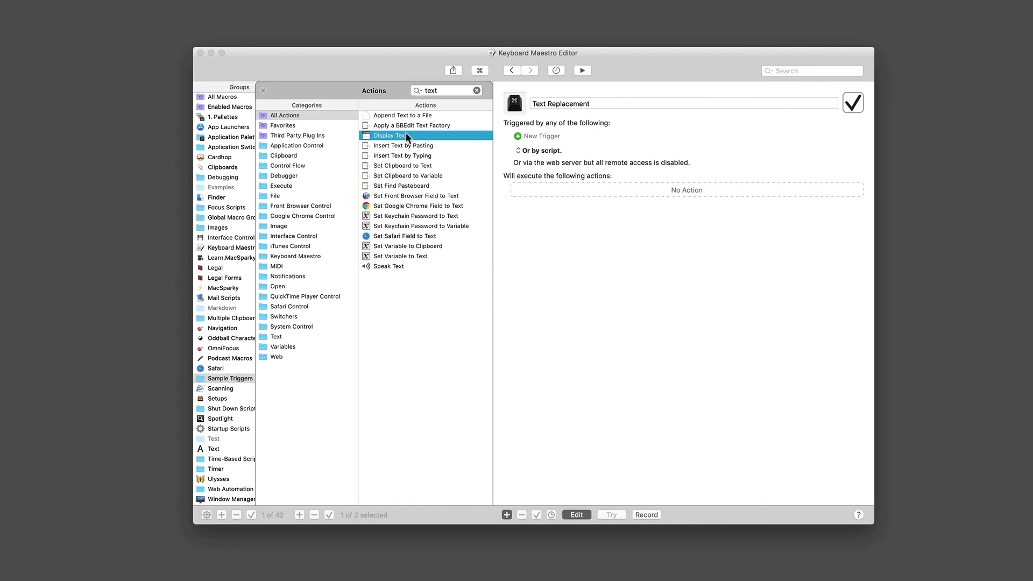
left_click_drag(378, 134, 535, 189)
type("Ars Longa, ")
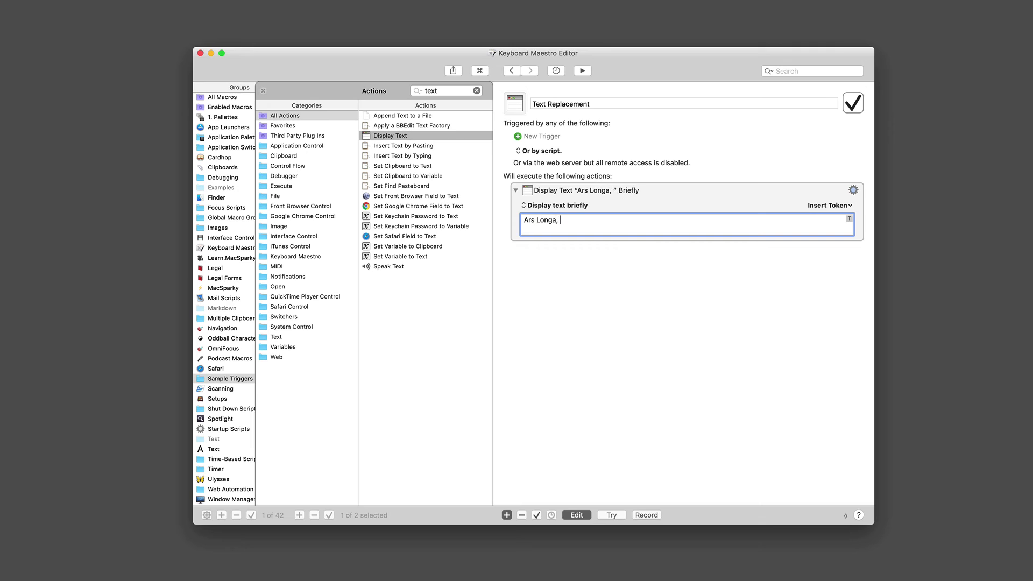
type("Vito Breva")
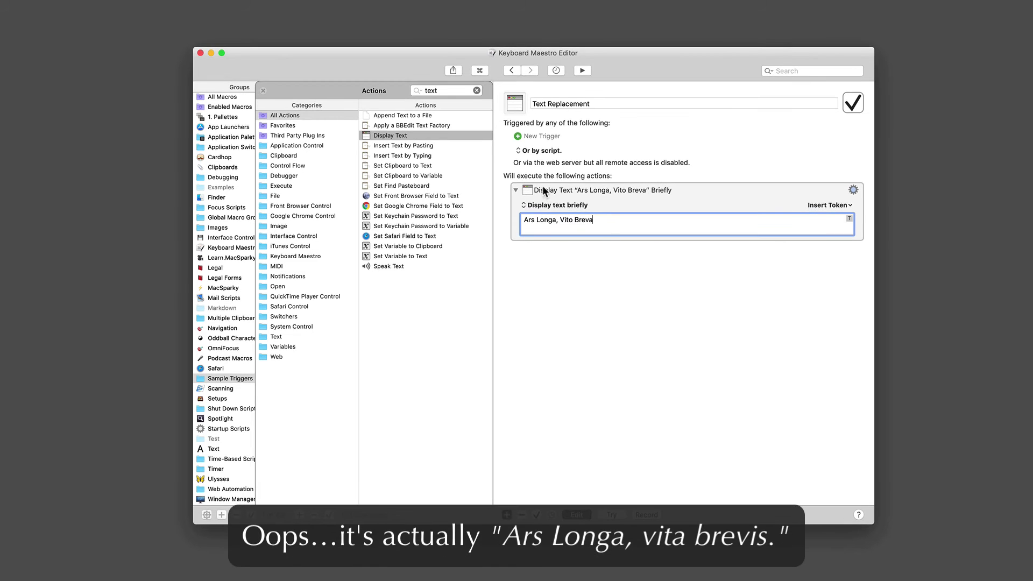
Step: Add a Typed String trigger set to ";ars" to the Text Replacement macro
left_click(518, 137)
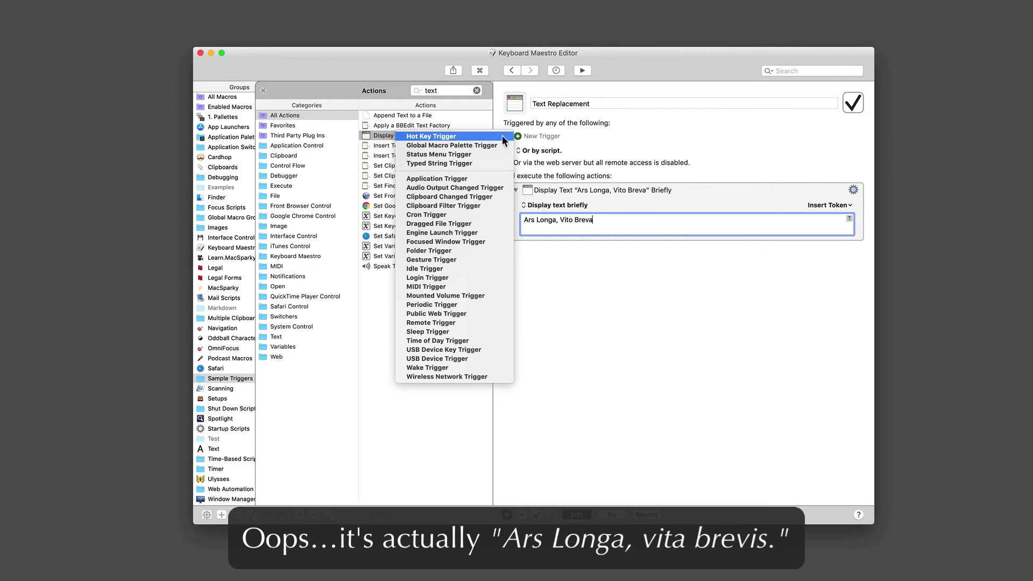
left_click(470, 163)
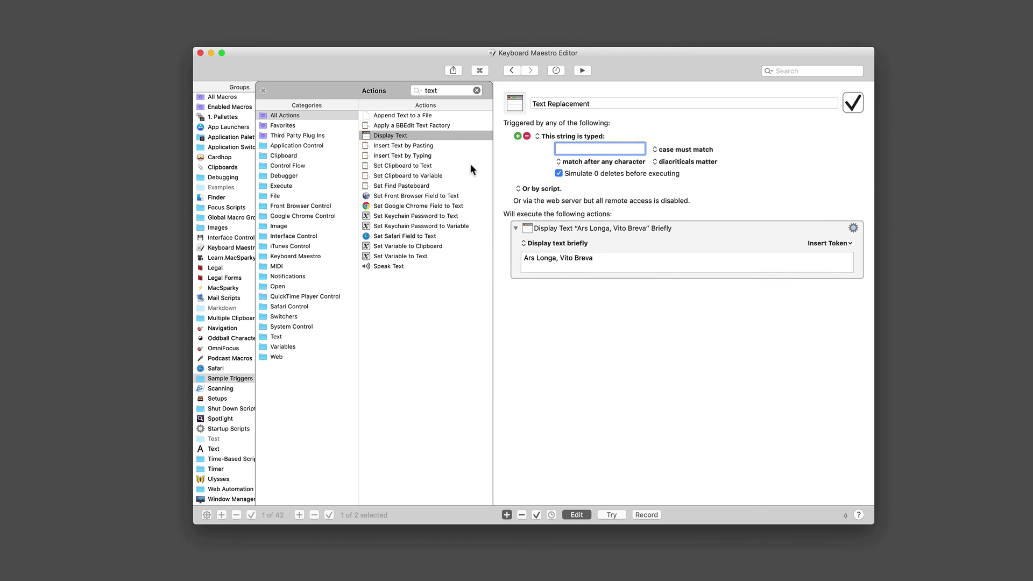
type(";ars")
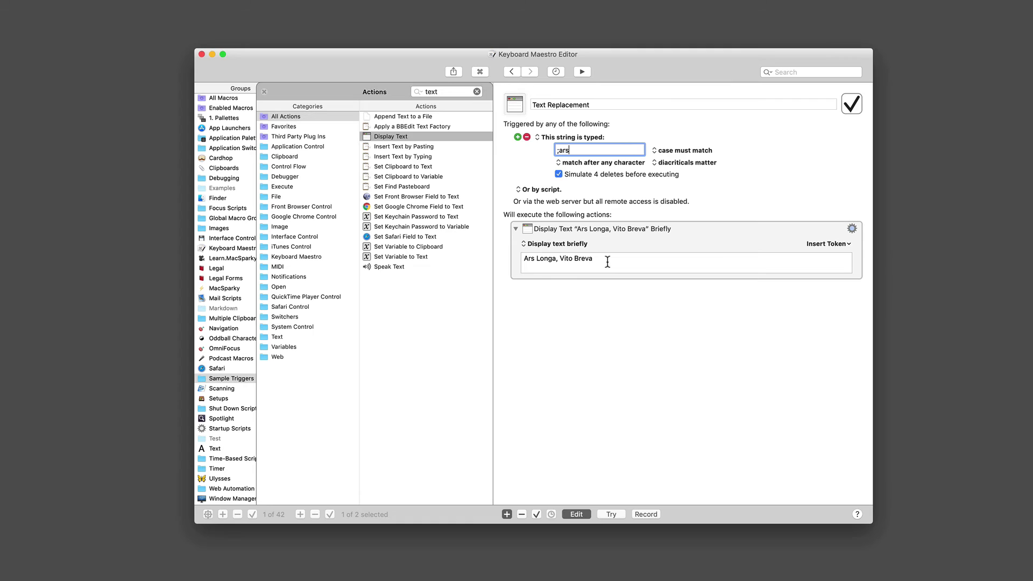
Step: Change the "Ars Longa, Vito Breva" action from displaying the text to inserting it by pasting
left_click(607, 262)
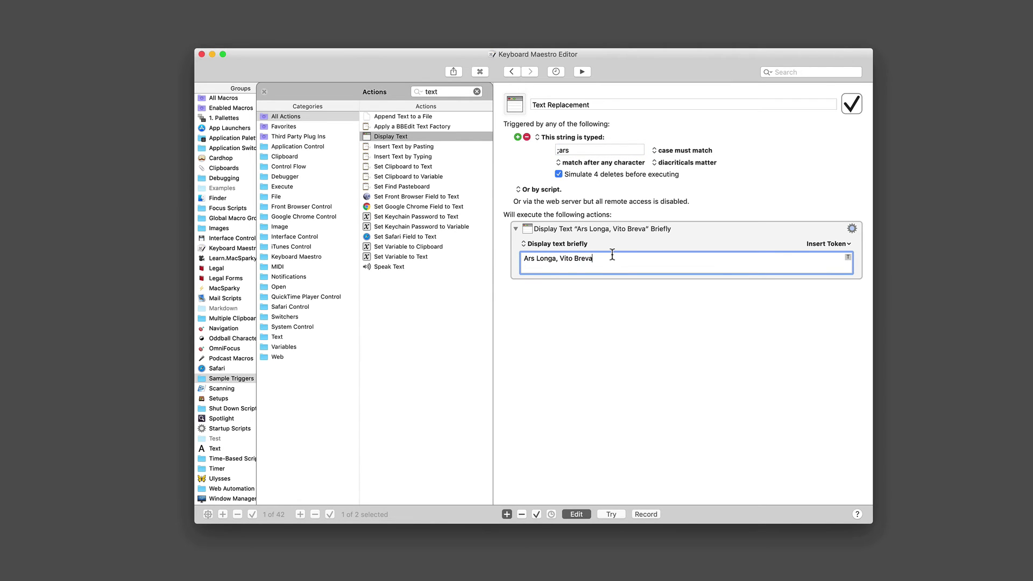
left_click(560, 244)
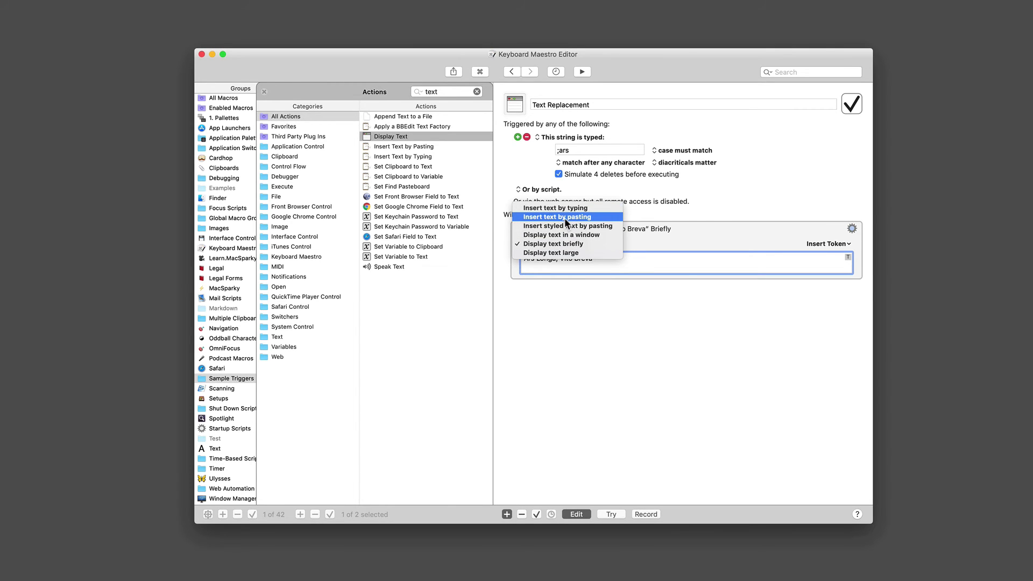
left_click(564, 218)
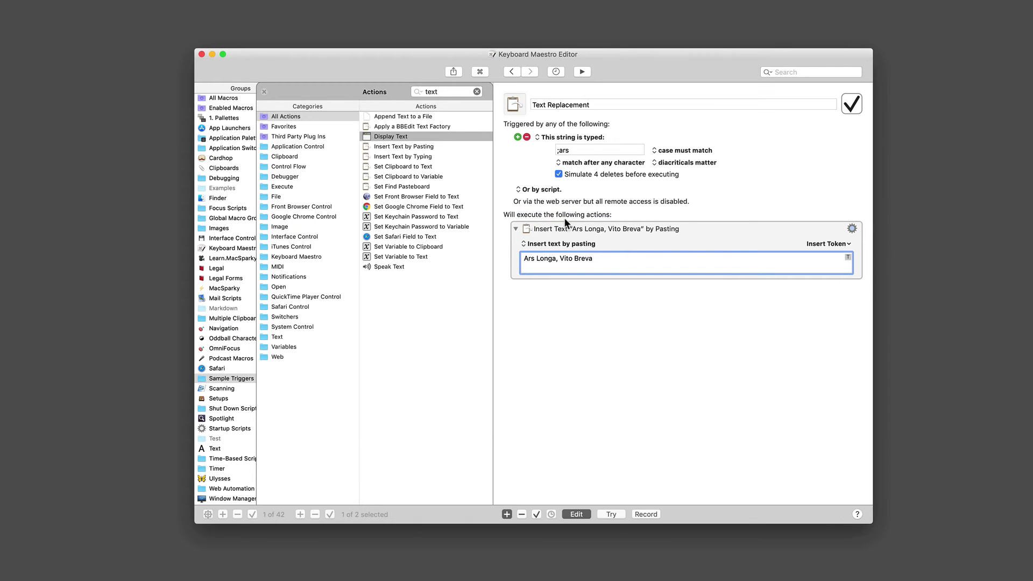
Step: Switch to a text editor and test the Text Replacement macro by inserting "Ars Longa, Vito Breva"
key("super+space")
type("tex")
key("Return")
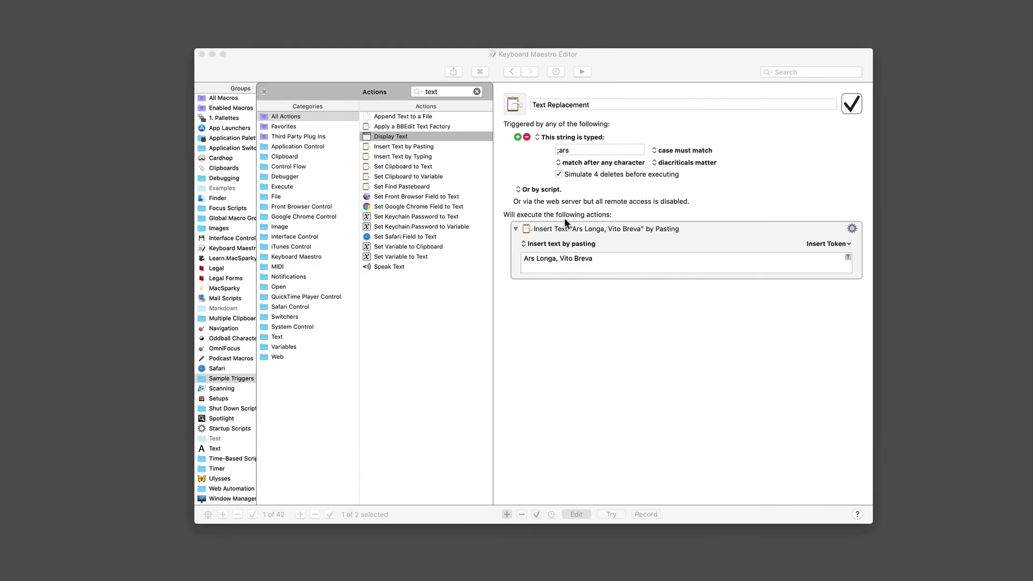
type("Ars Longa, Vito Breva")
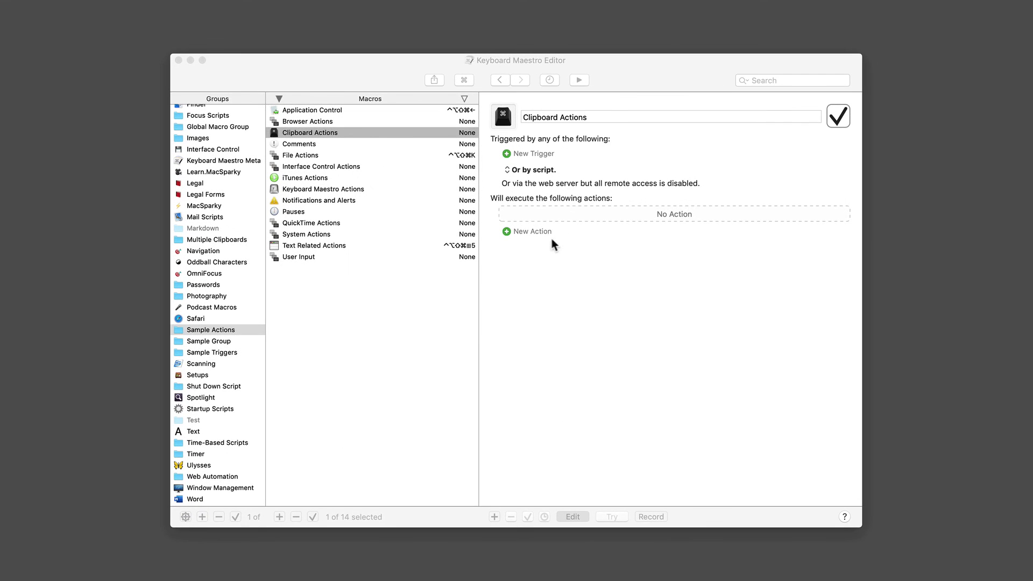
Step: Add the Delete Past Clipboard and Apply Style to Clipboard actions from the Clipboard category to the Clipboard Actions macro
left_click(507, 231)
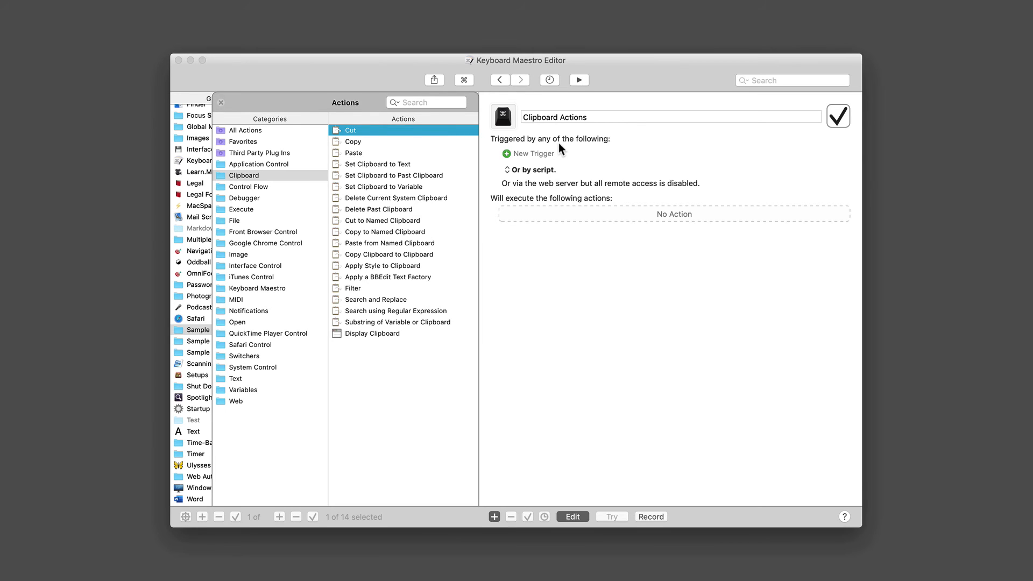
left_click(222, 176)
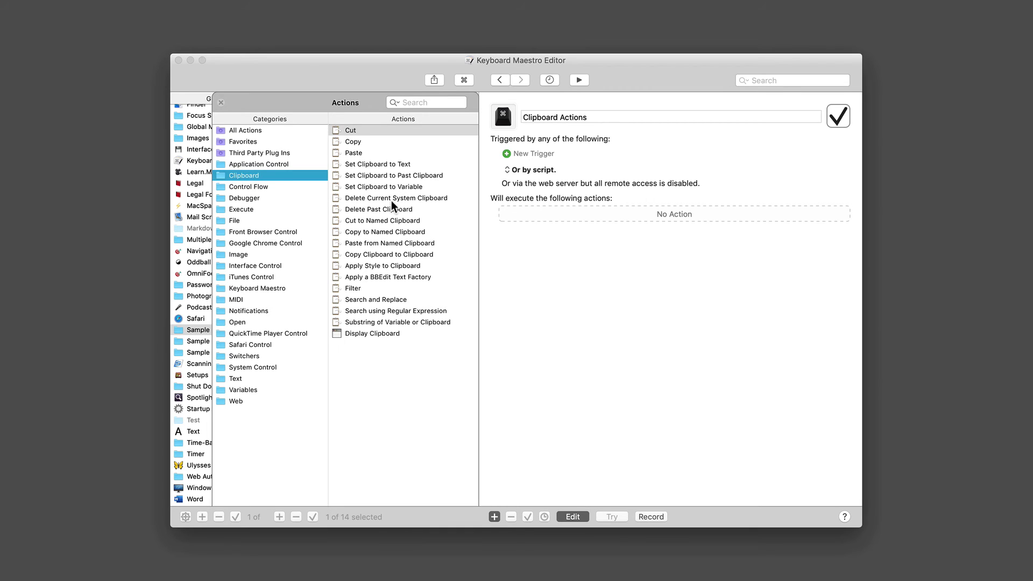
left_click_drag(391, 204, 618, 217)
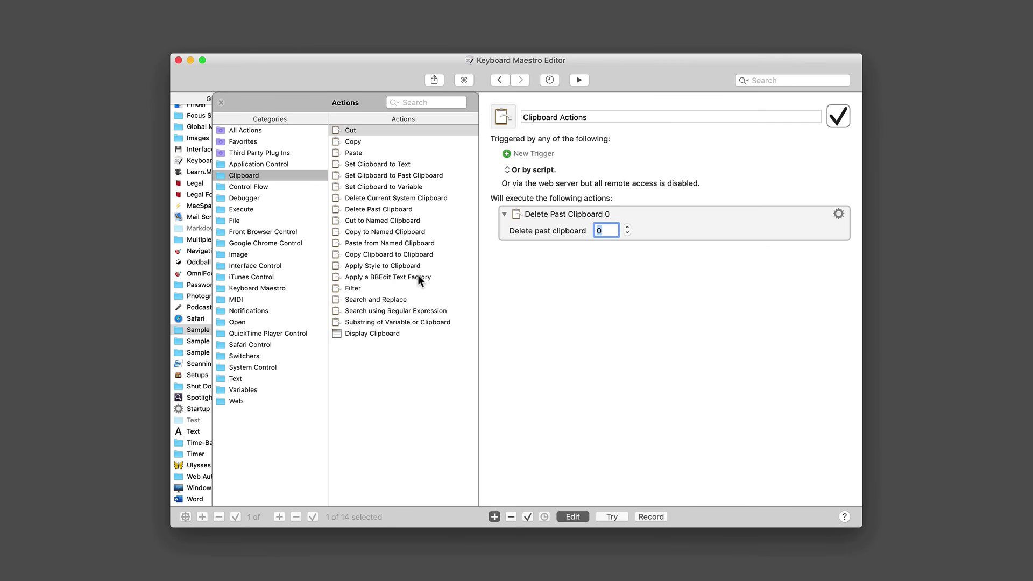
left_click(384, 269)
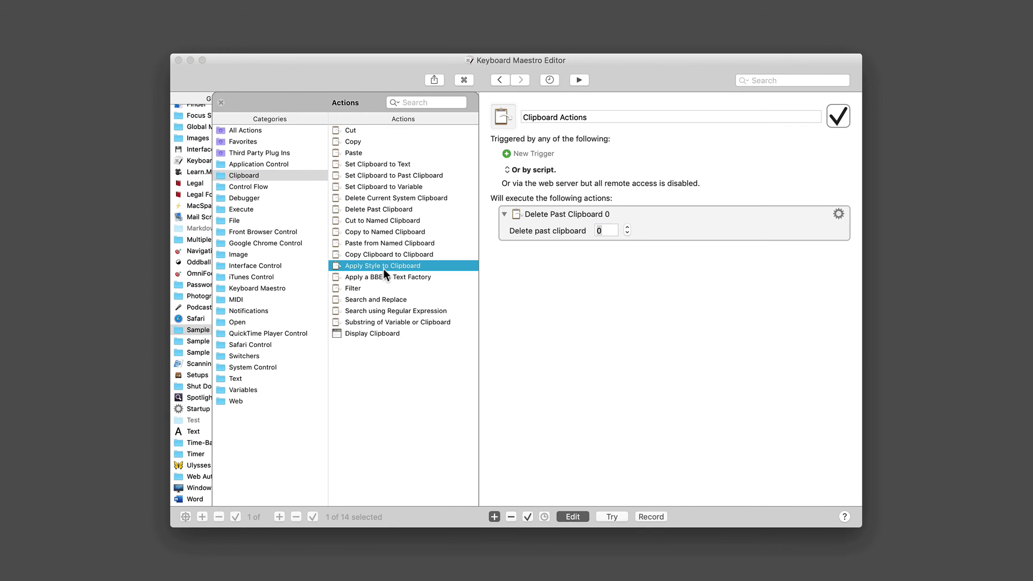
left_click_drag(383, 269, 586, 246)
Step: Delete the Delete Past Clipboard action from the Clipboard Actions macro
left_click(695, 225)
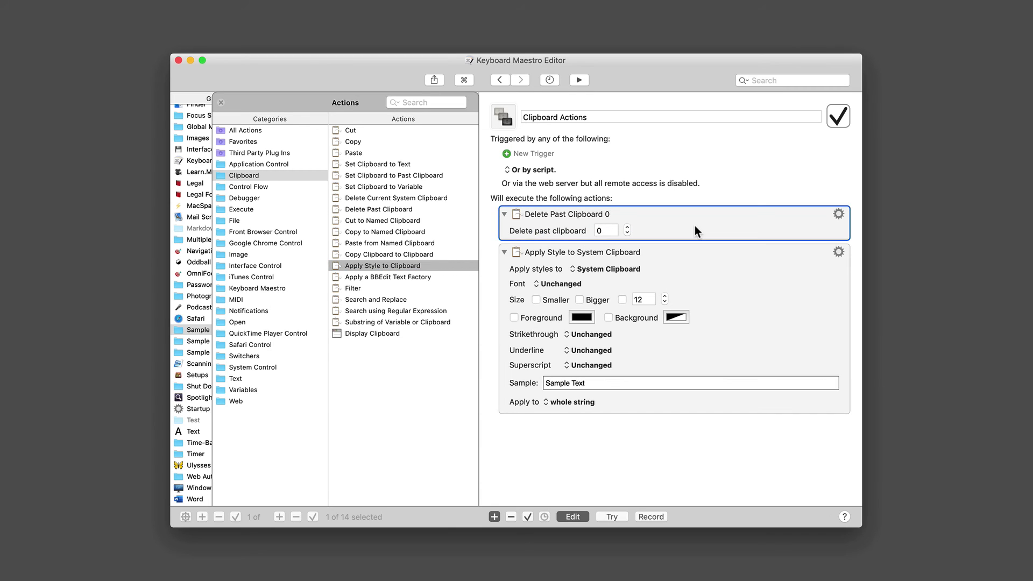
key("Delete")
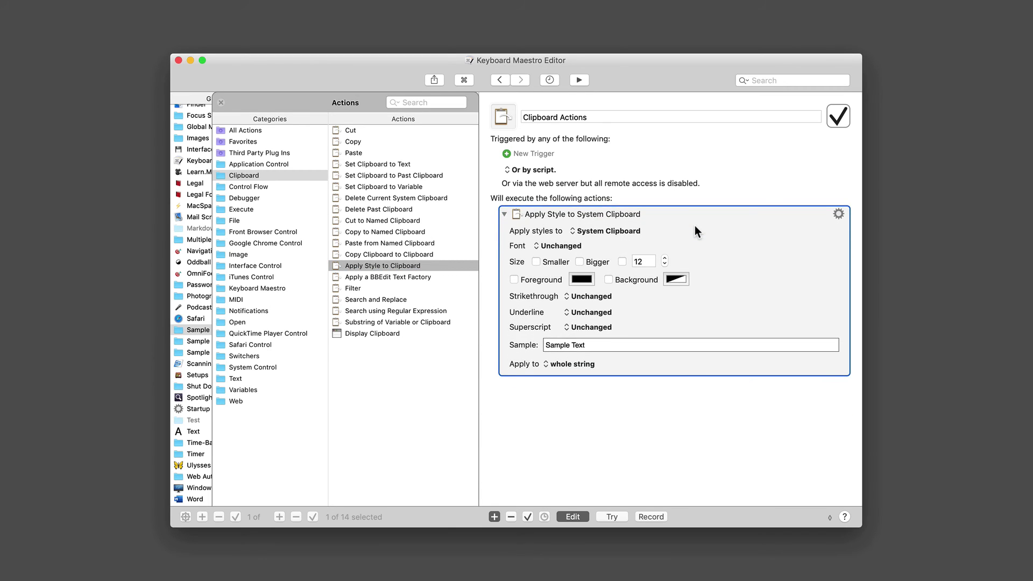
Step: In the Apply Style action, keep System Clipboard as the target and set Strikethrough to Single and Underline to None
left_click(582, 232)
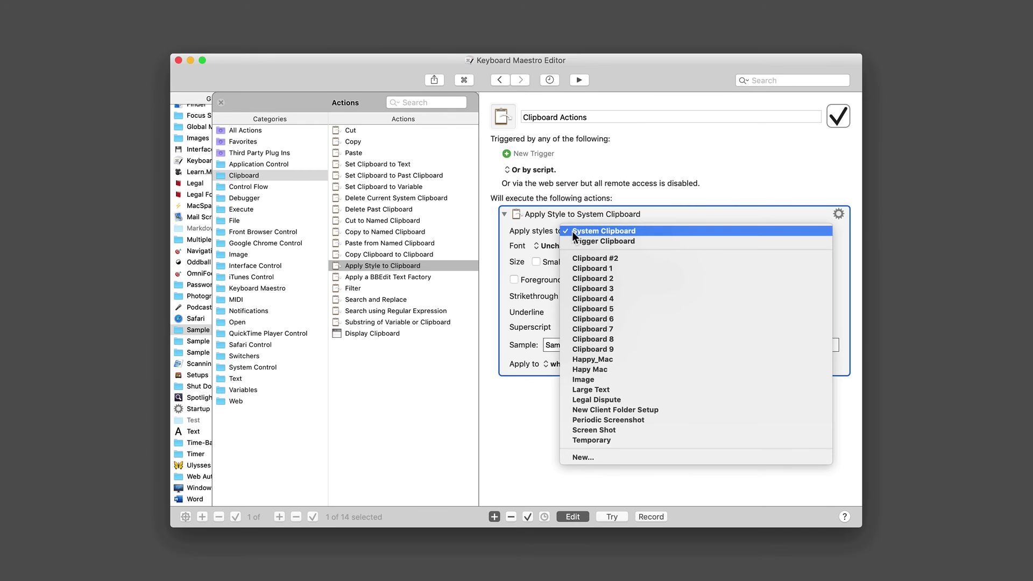
left_click(573, 232)
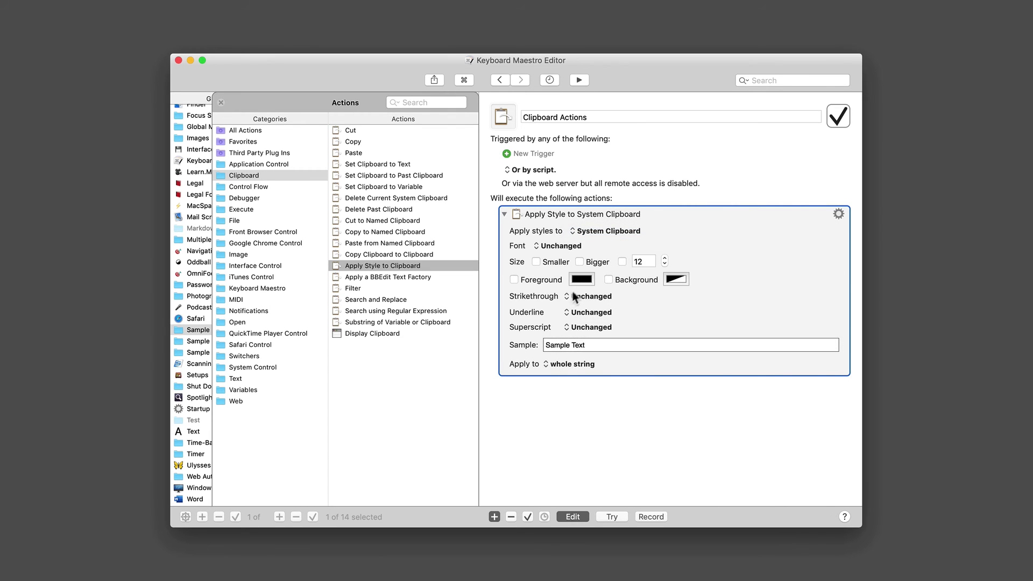
left_click(569, 296)
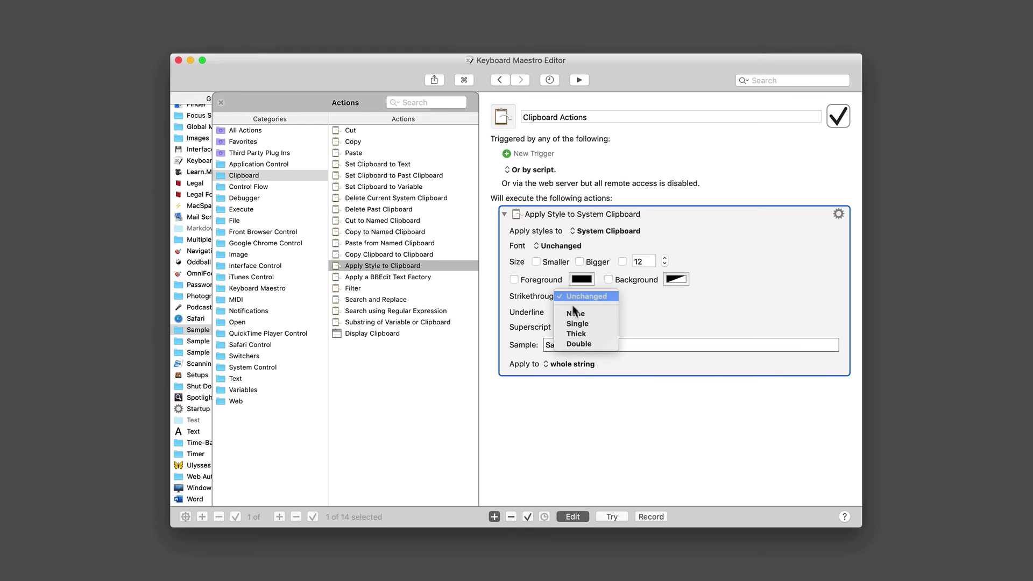
left_click(577, 323)
left_click(564, 312)
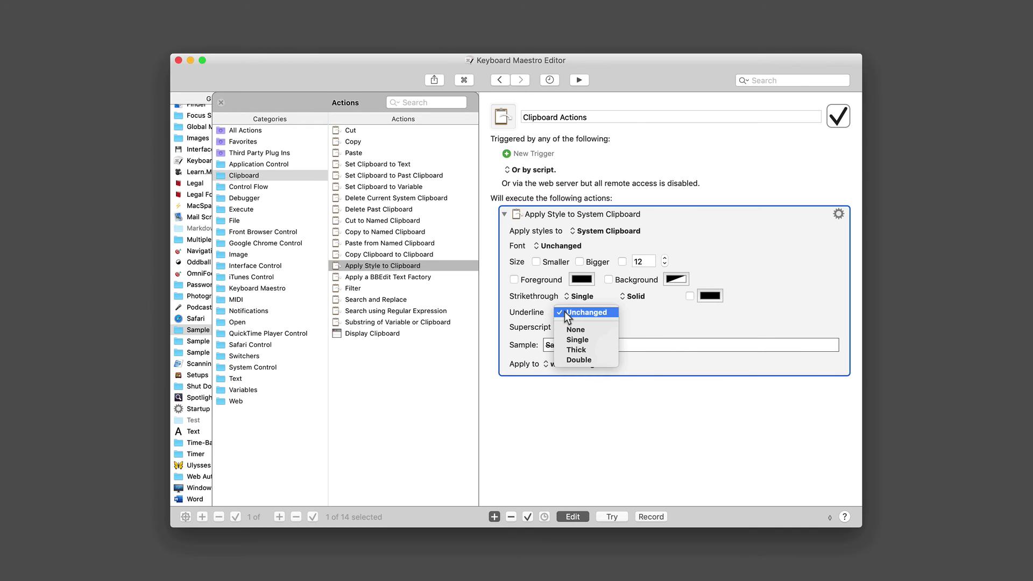
left_click(572, 329)
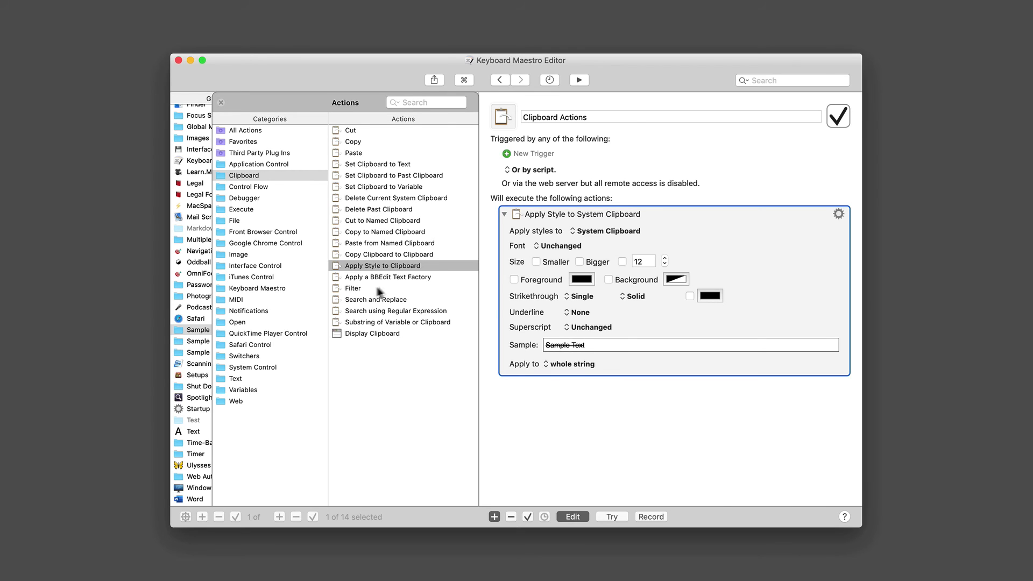
Step: Add a clipboard Filter action above the Apply Style action and look over its available filter types, keeping Capitalize
left_click(360, 290)
left_click_drag(348, 289, 538, 218)
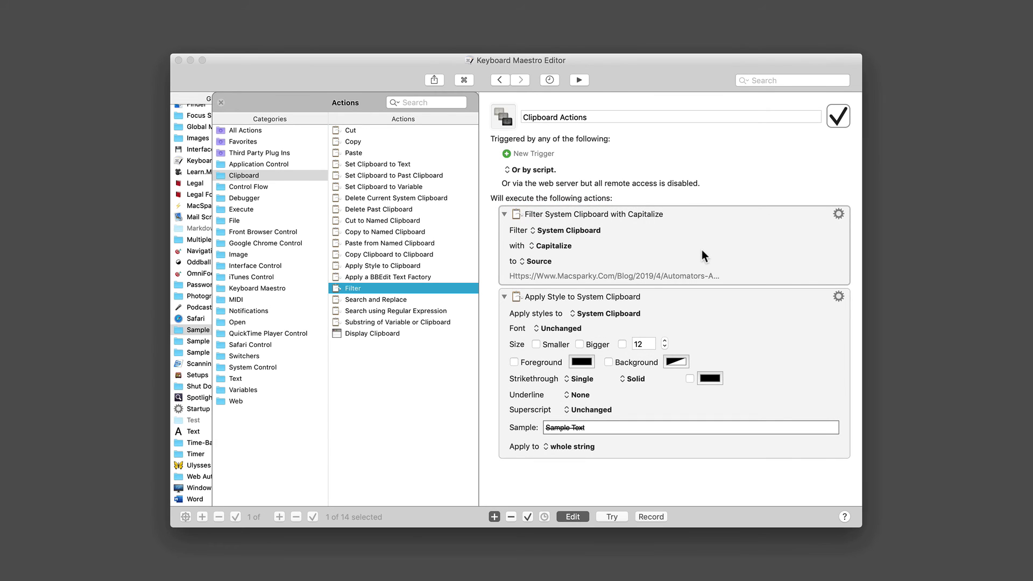
left_click(531, 250)
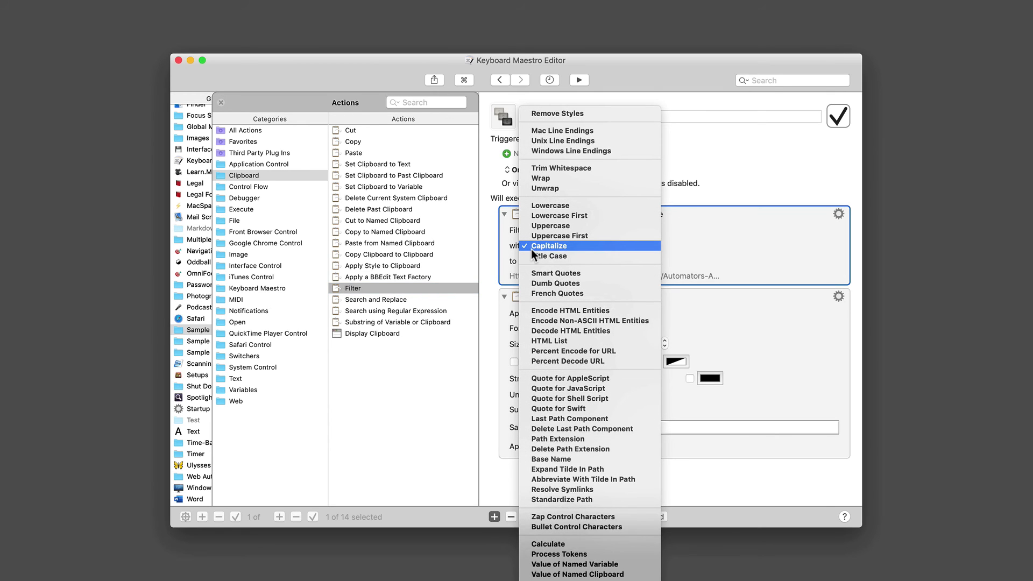
left_click(702, 244)
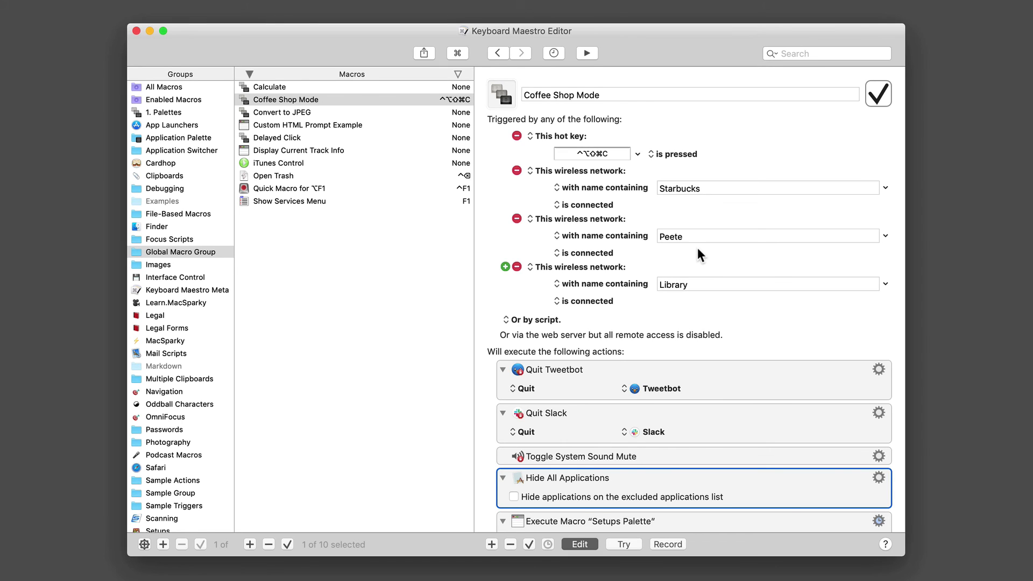
Step: Review the actions of the Coffee Shop Mode macro, bring up the macro palette for its setups, and close it
scroll(697, 248, "down", 3)
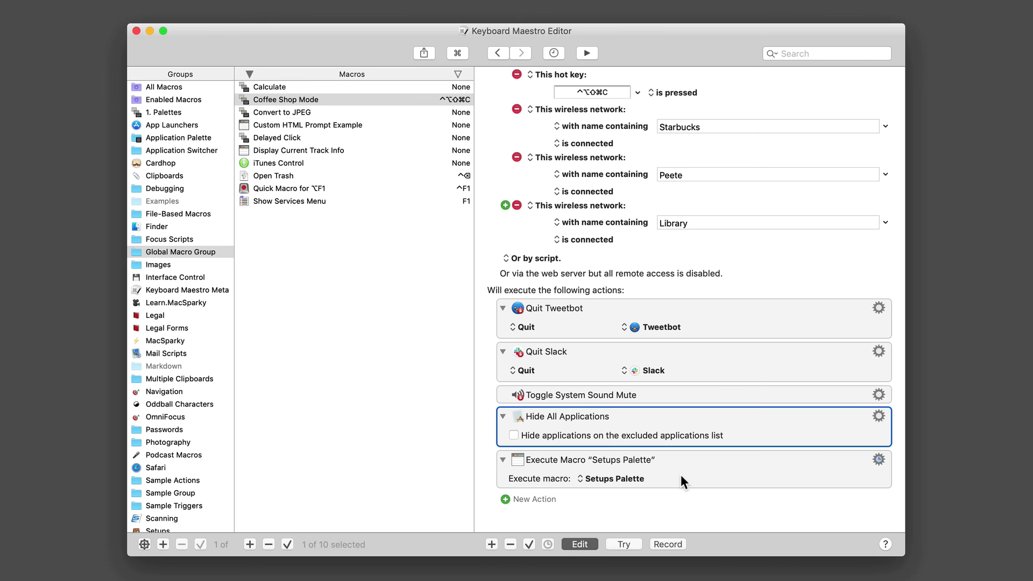
key("ctrl+alt+super+m")
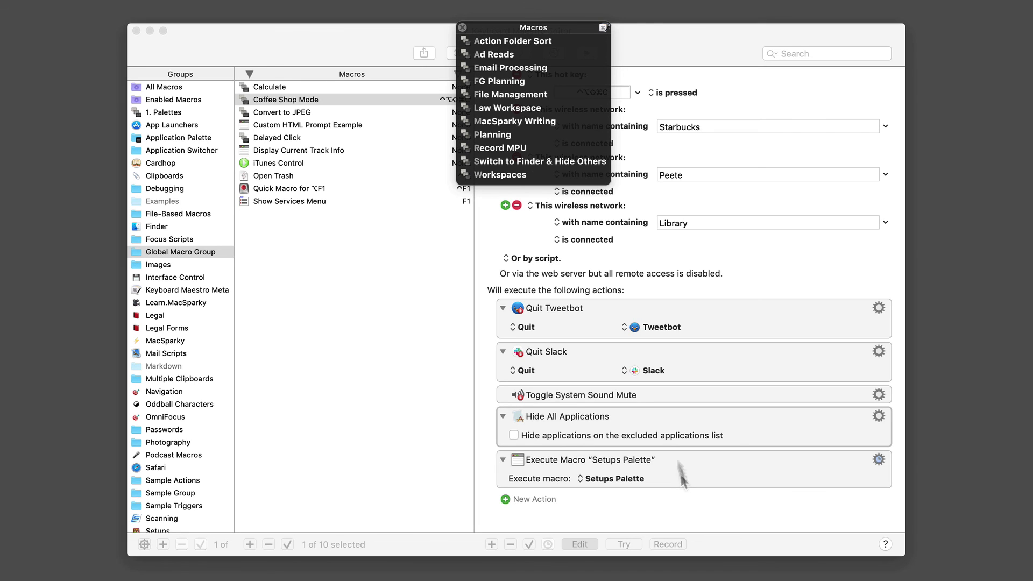
left_click(461, 28)
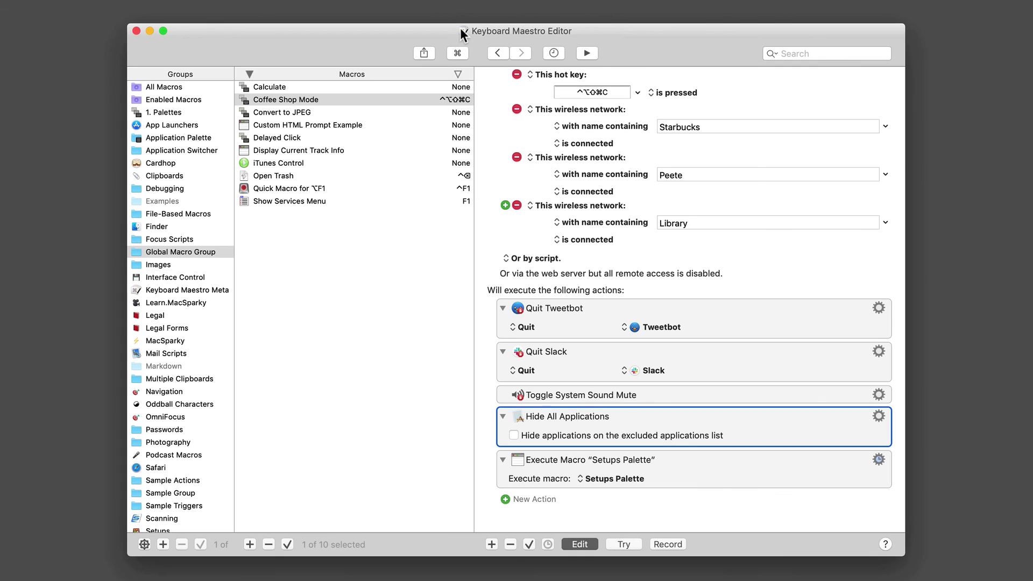